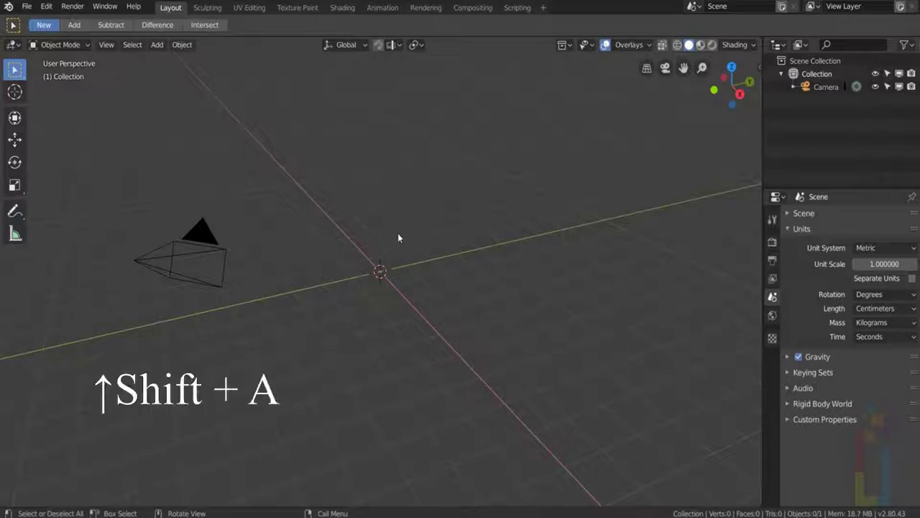
Add an Ico Sphere, set Subdivisions to 4 and enlarge its radius
key(shift+a)
mouse_move(397, 234)
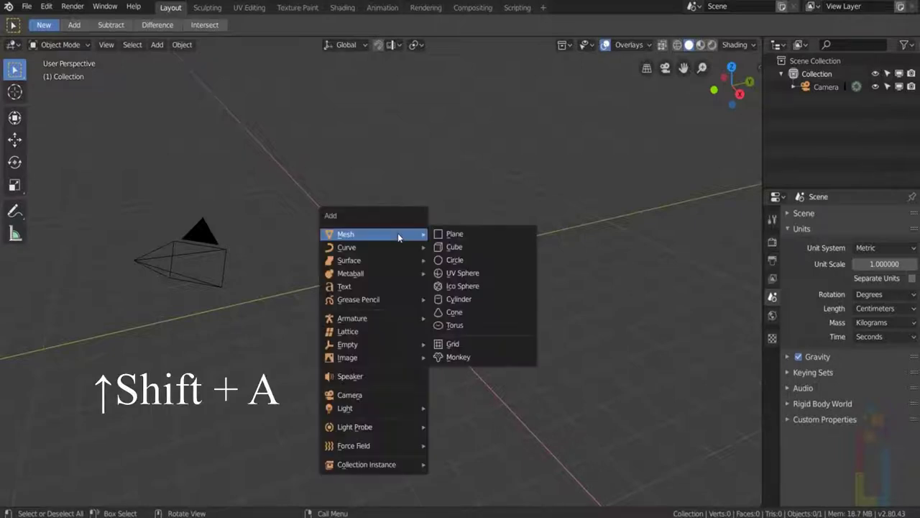
click(462, 287)
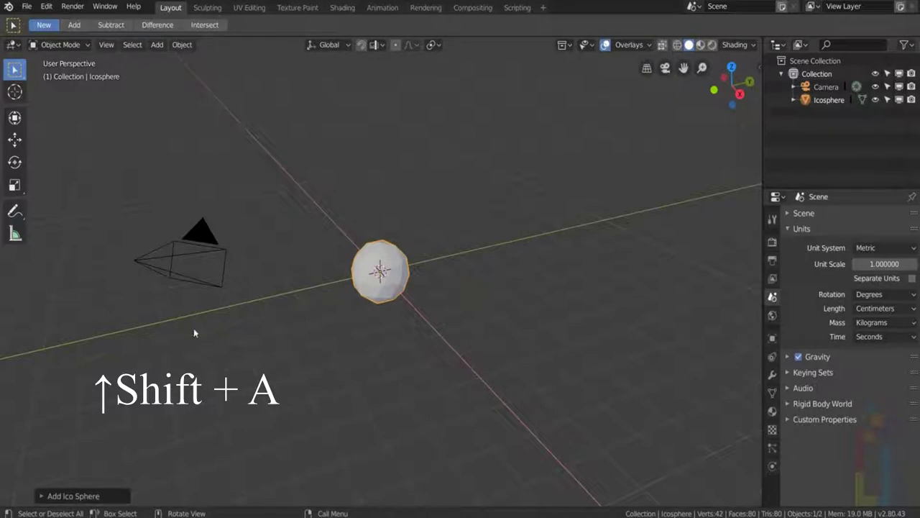
click(52, 495)
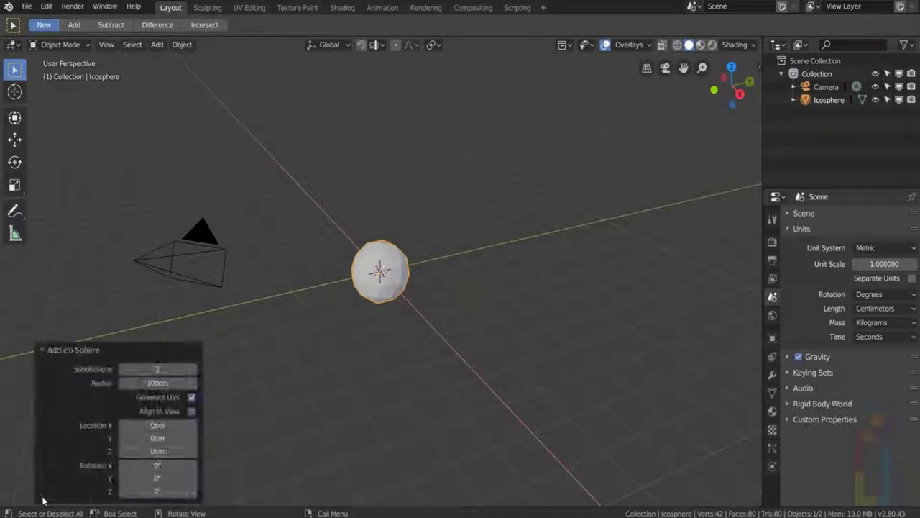
click(192, 369)
click(193, 370)
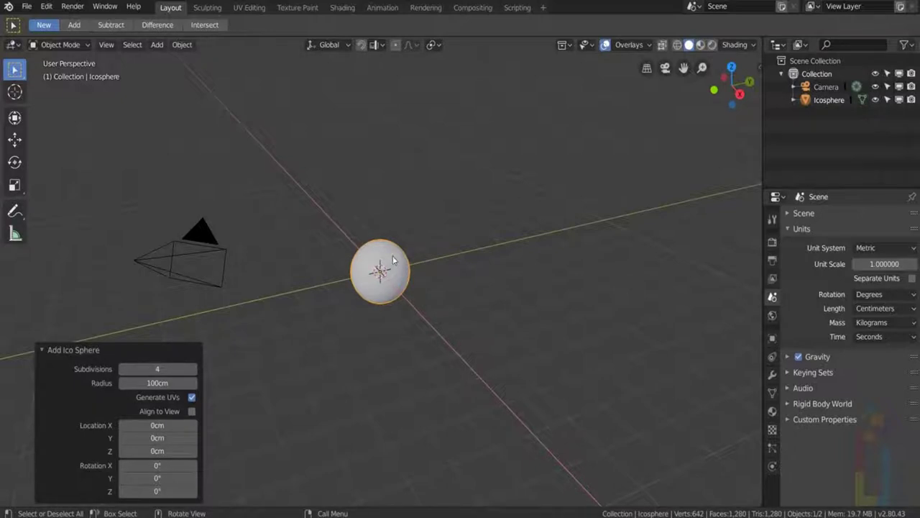
key(Tab)
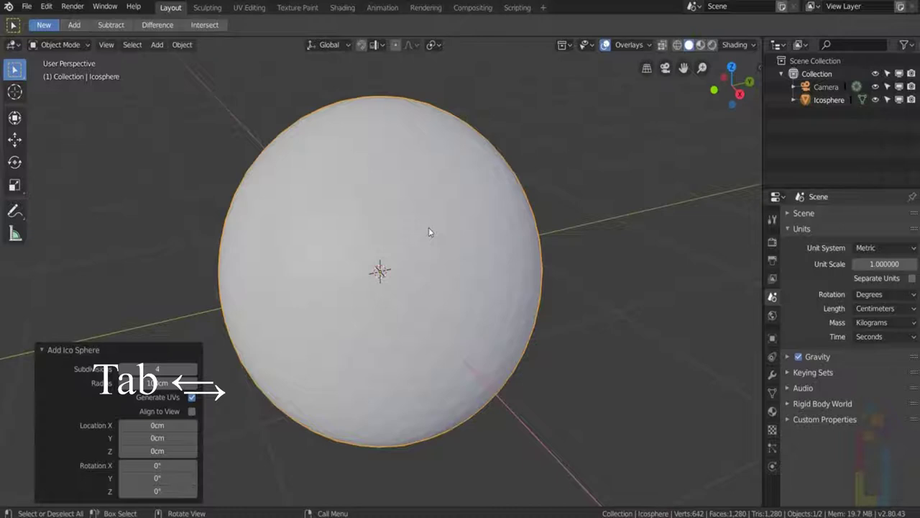
In Edit Mode, select all twelve pole vertices by adjacent-face count and grow them into patches
key(Tab)
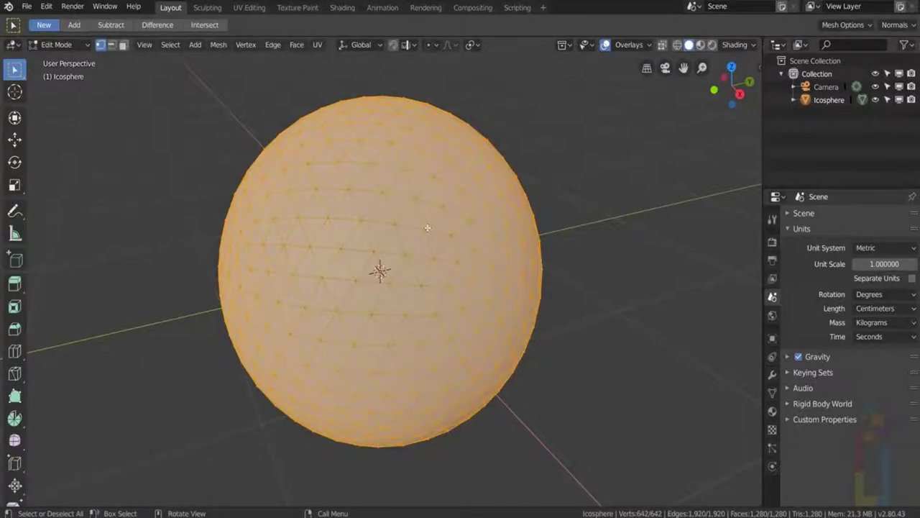
click(456, 259)
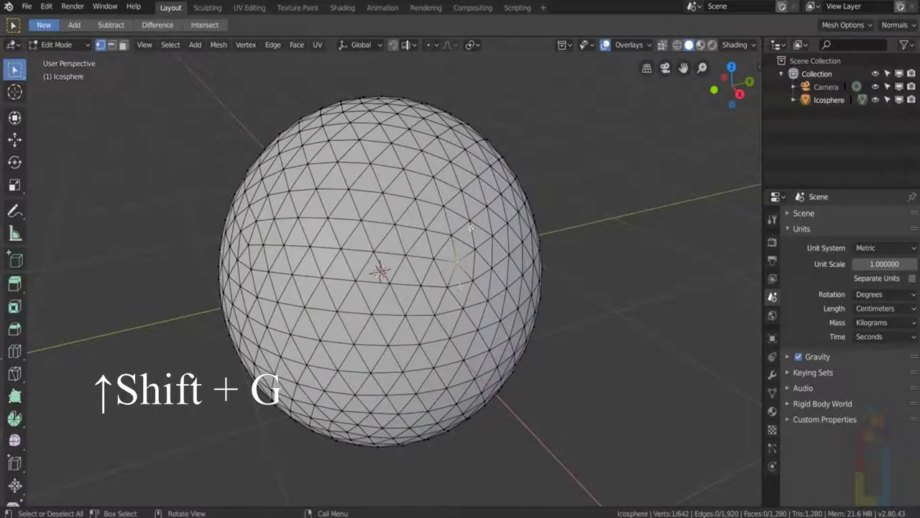
key(shift+g)
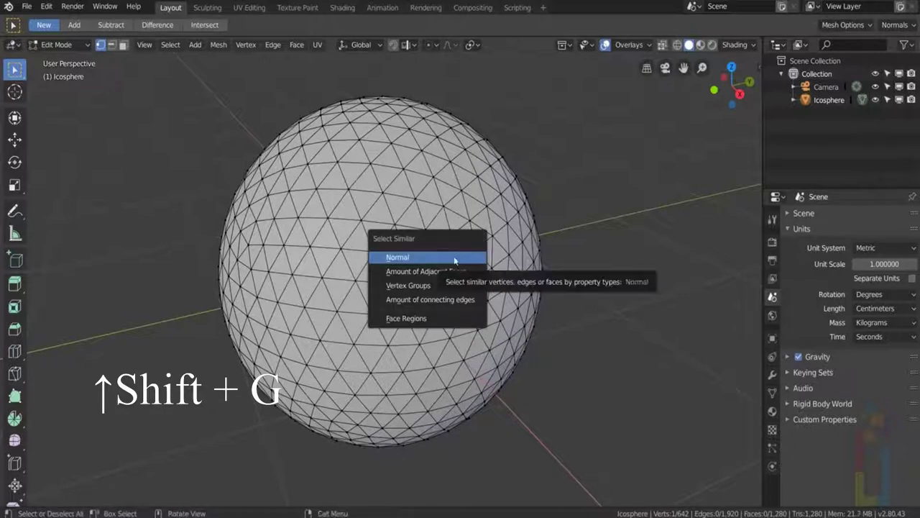
click(461, 272)
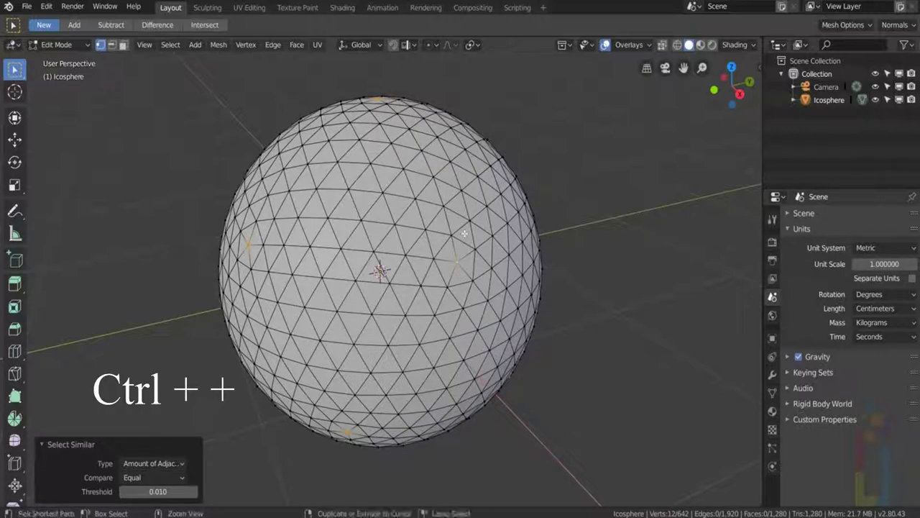
key(ctrl+KP_Add)
key(ctrl+KP_Add)
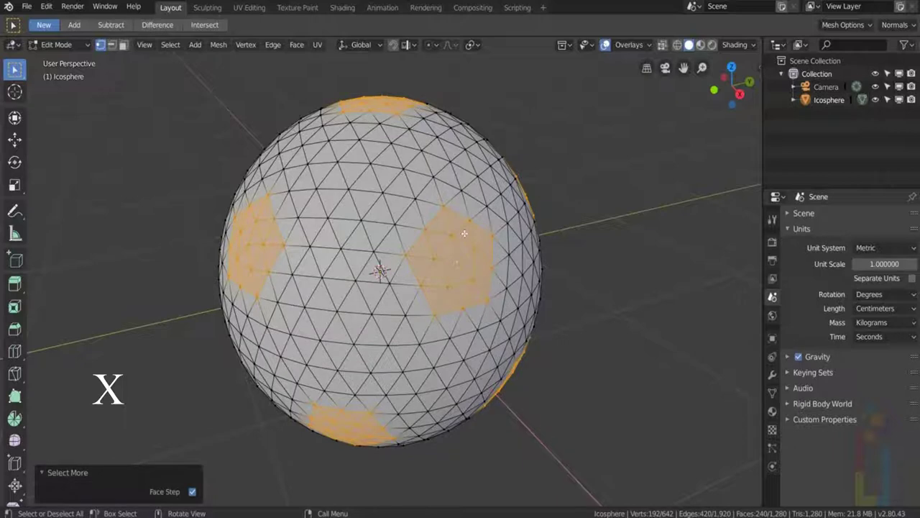
key(x)
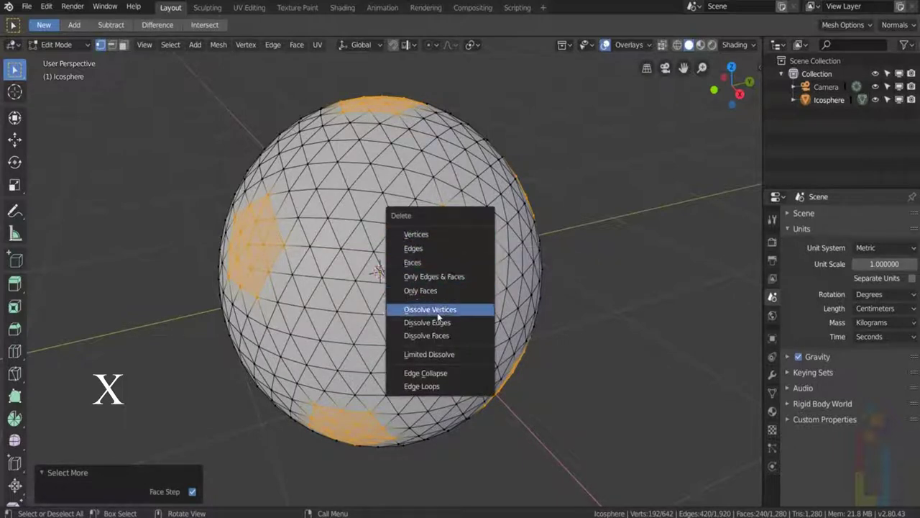
Dissolve the pole patches into pentagons and select one triangle's three vertices
click(461, 311)
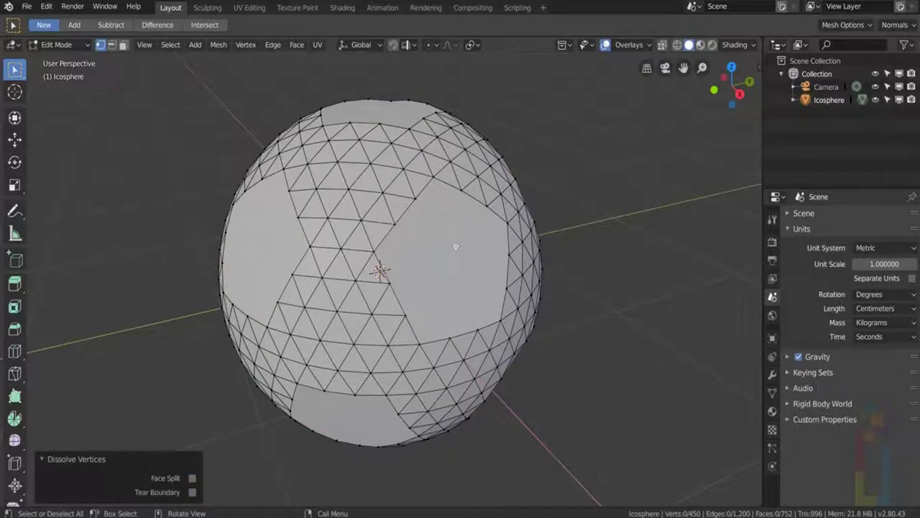
middle_drag(456, 246, 474, 237)
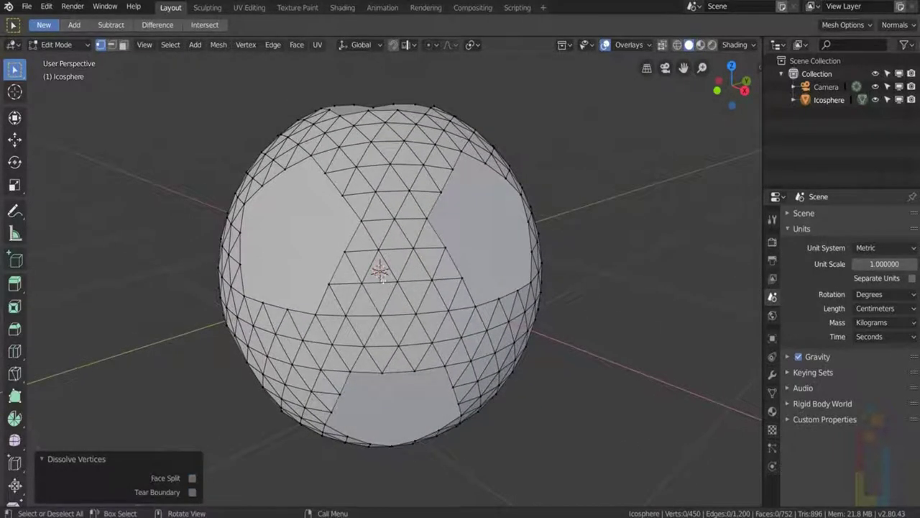
shift+click(395, 281)
shift+click(416, 315)
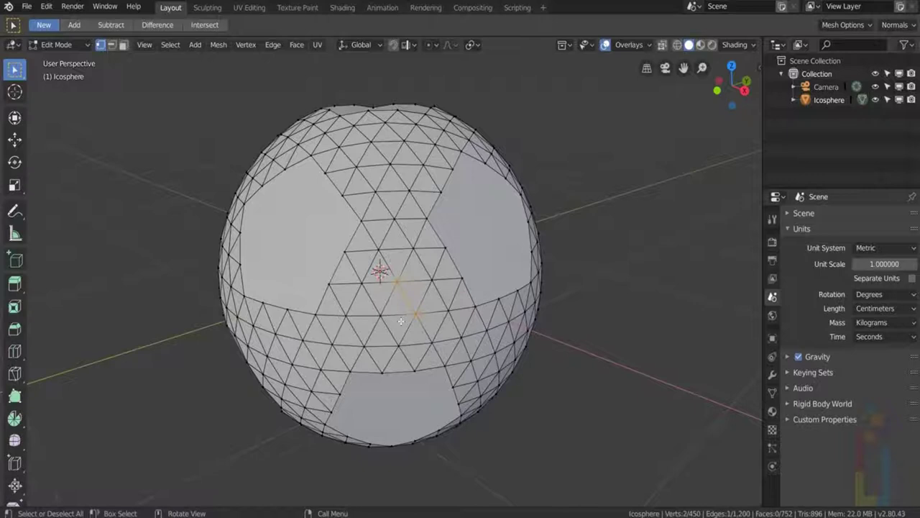
shift+click(382, 316)
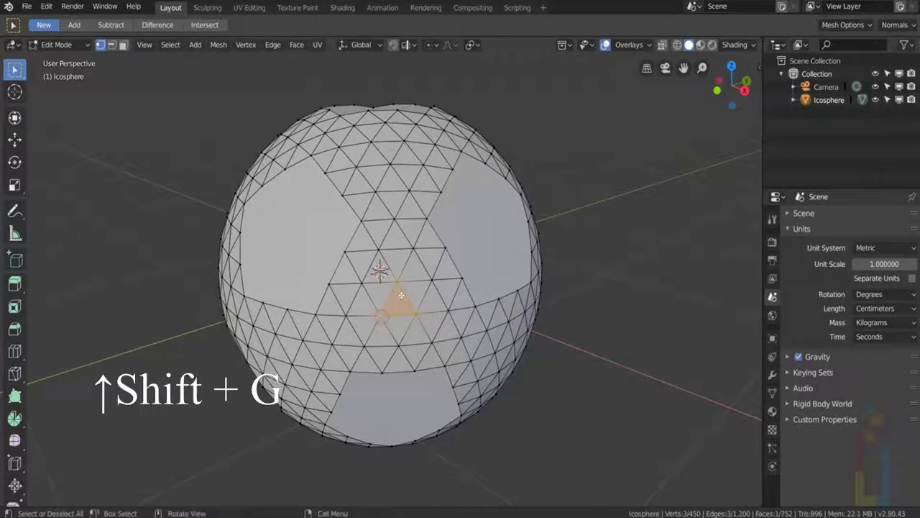
Select matching triangles, shrink then grow them into hexagon patches, and dissolve them
key(shift+g)
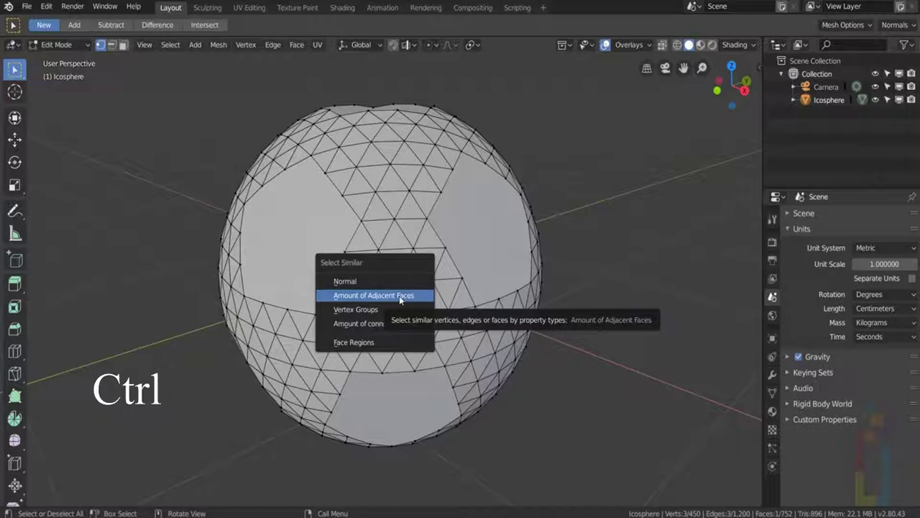
click(399, 295)
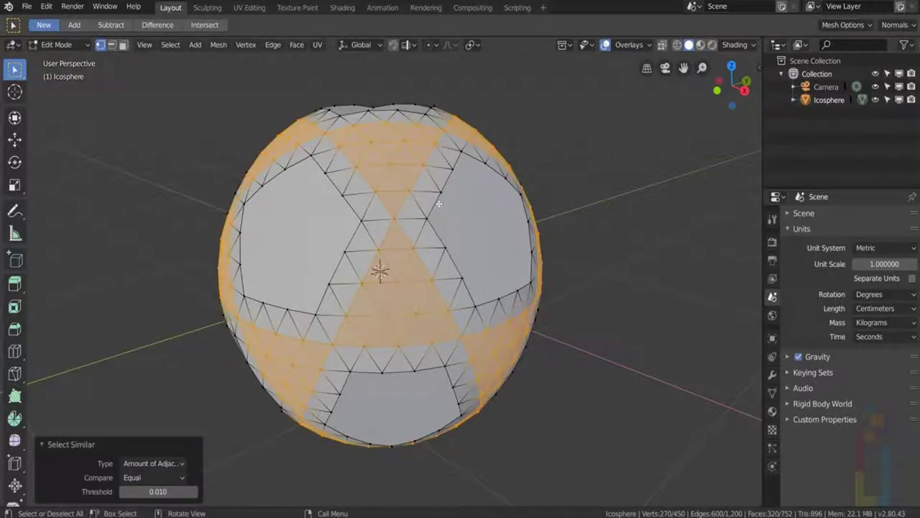
key(ctrl+KP_Subtract)
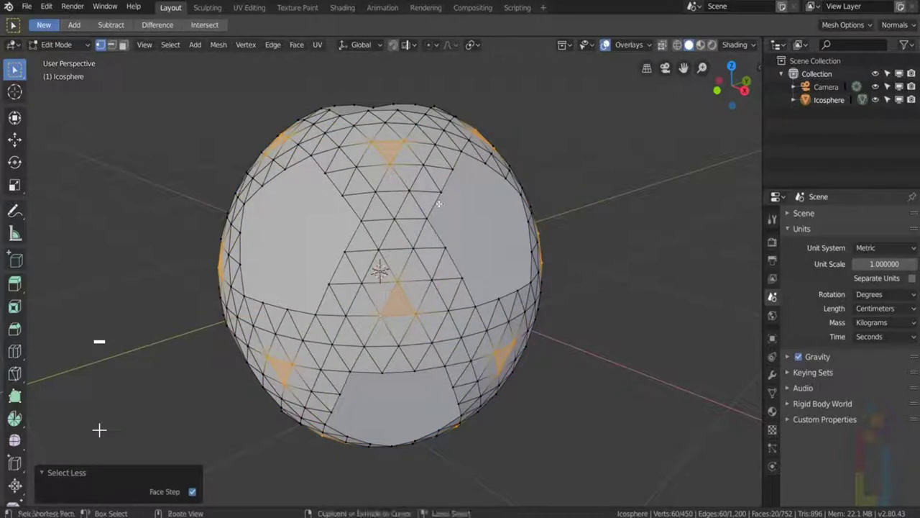
key(ctrl+KP_Add)
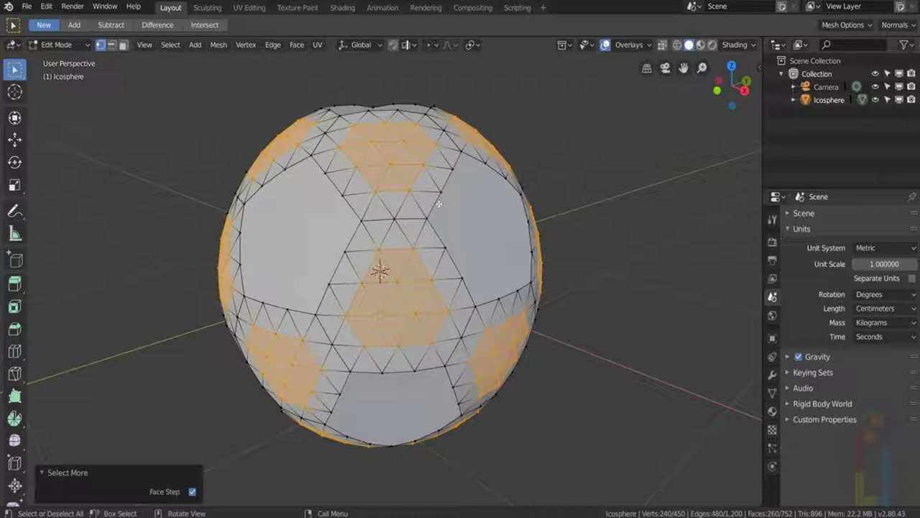
key(x)
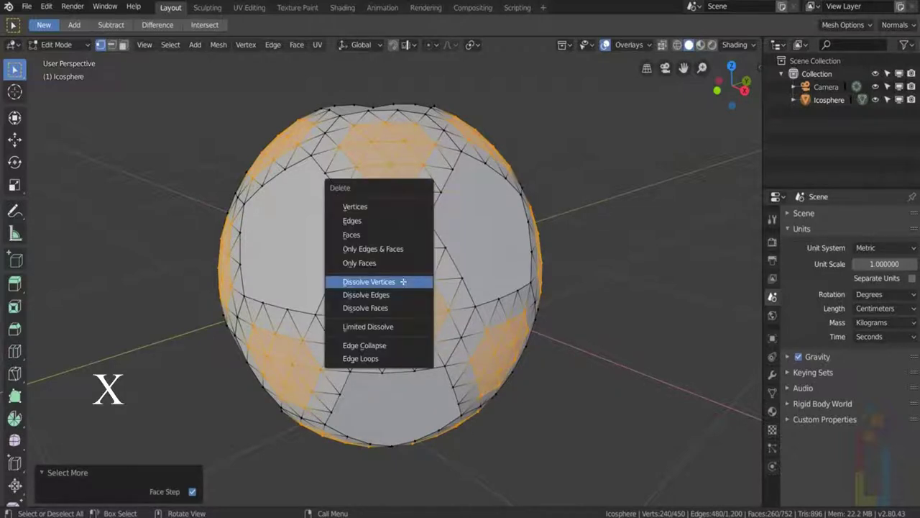
click(391, 284)
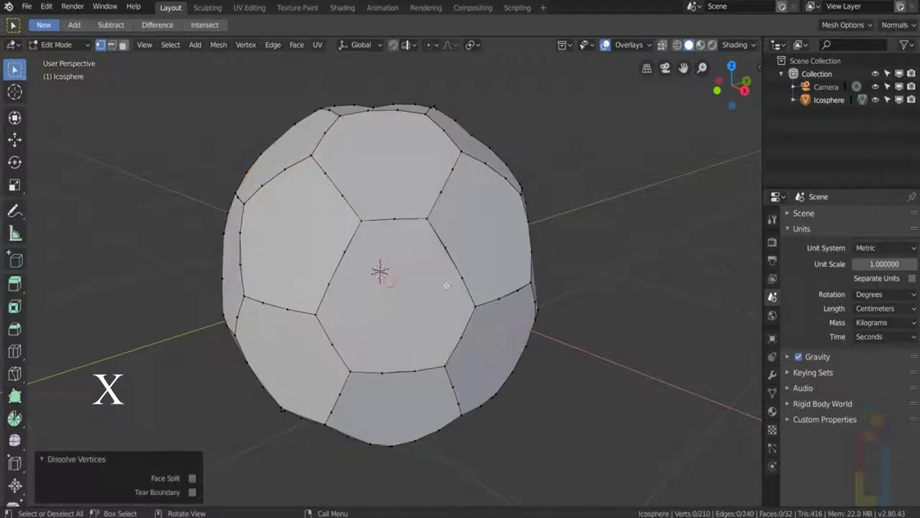
Select all leftover seam vertices by adjacent-face count and dissolve them
middle_drag(444, 283, 442, 280)
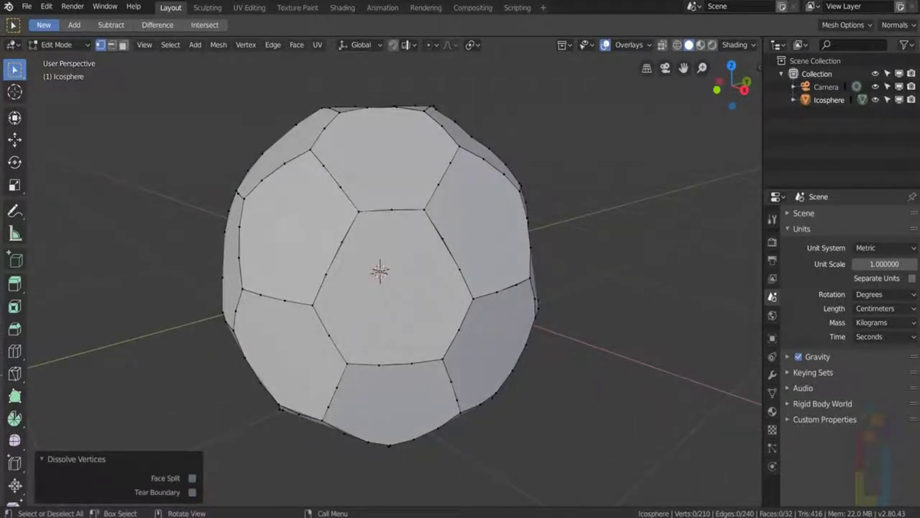
click(473, 287)
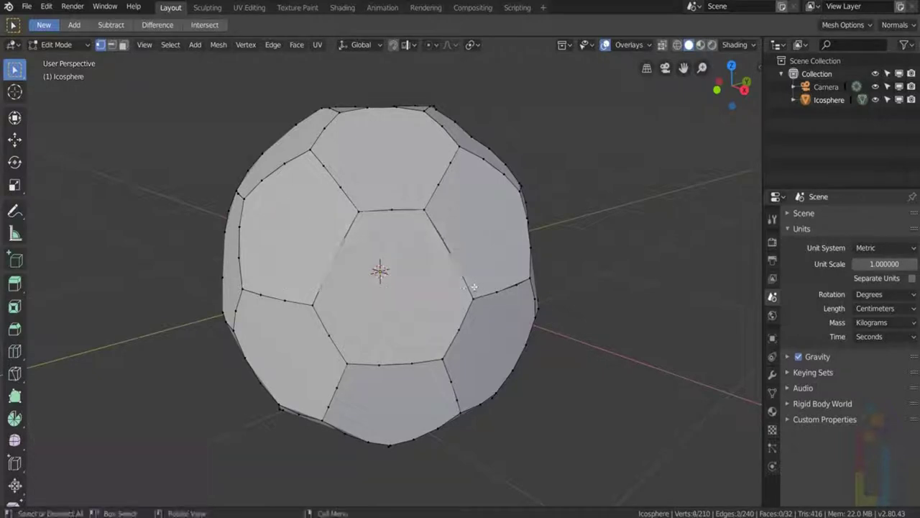
drag(363, 339, 430, 400)
key(shift+g)
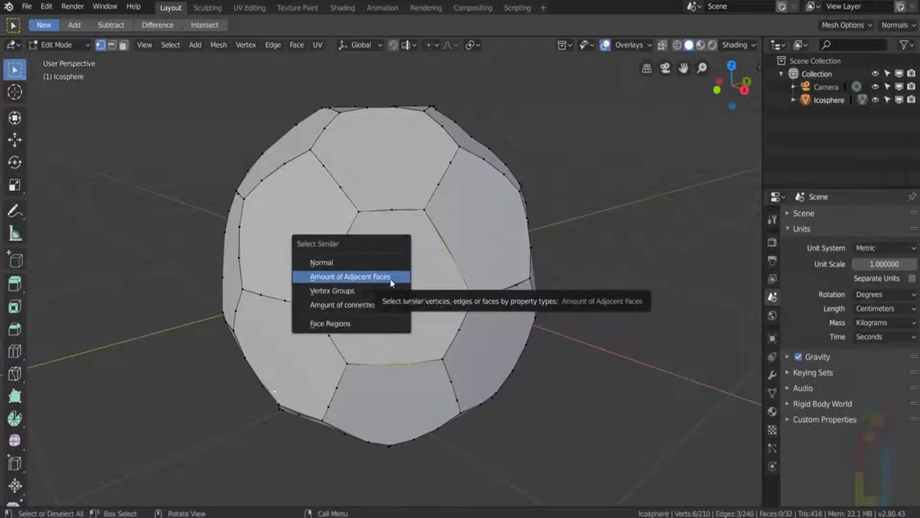
click(391, 282)
key(x)
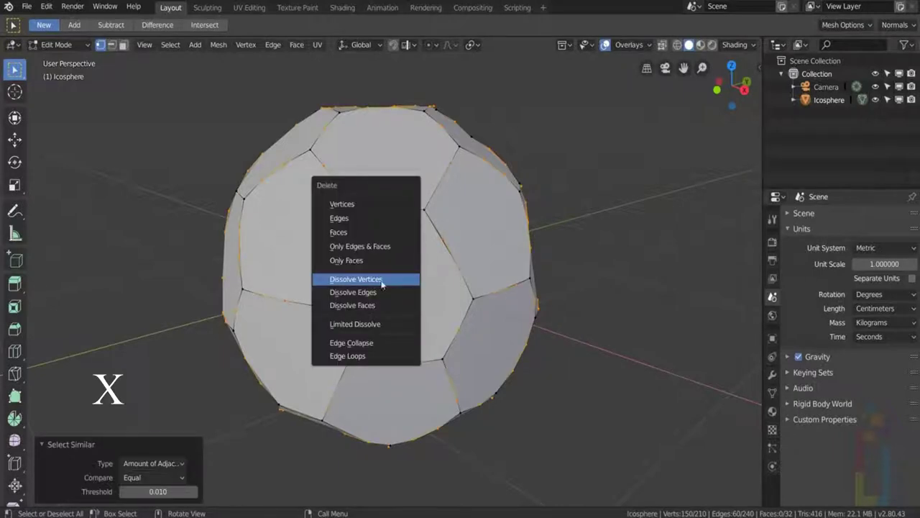
click(381, 280)
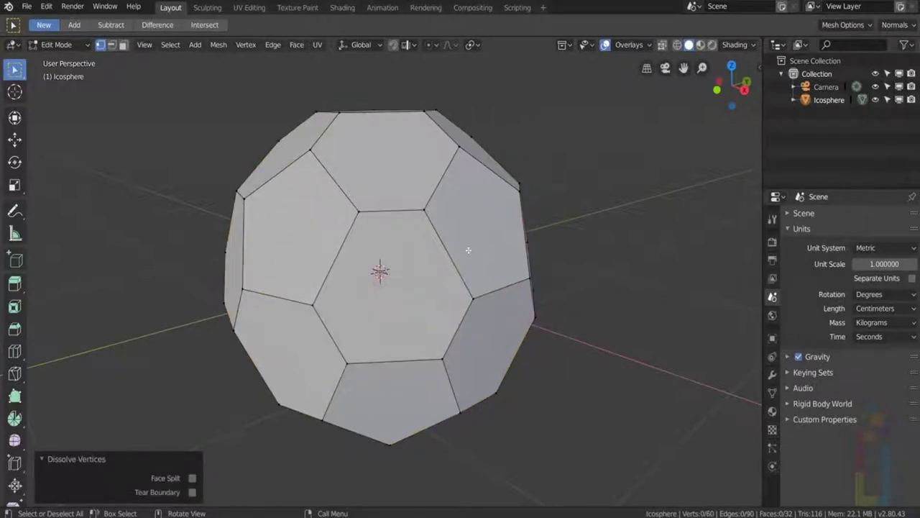
middle_drag(501, 208, 451, 222)
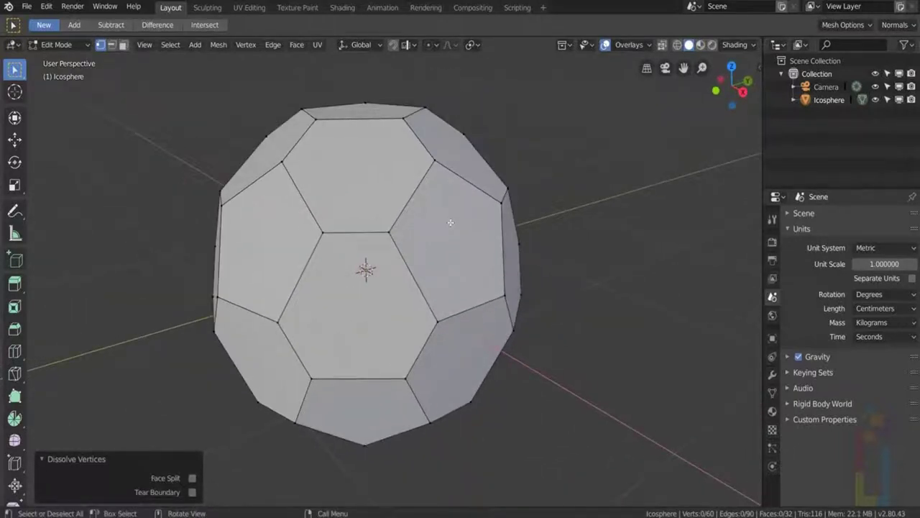
Add a Simple Subdivision Surface modifier at level 2 and apply it in Object Mode
click(773, 376)
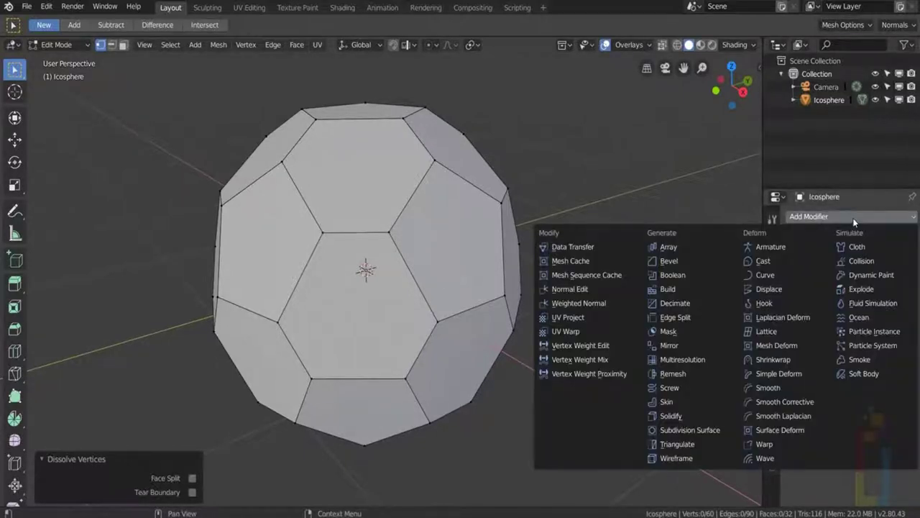
click(800, 216)
click(705, 429)
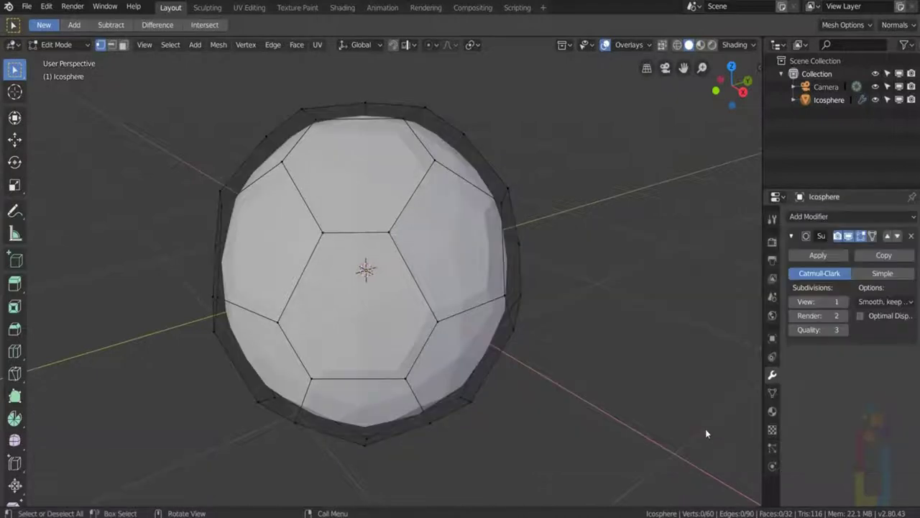
click(874, 274)
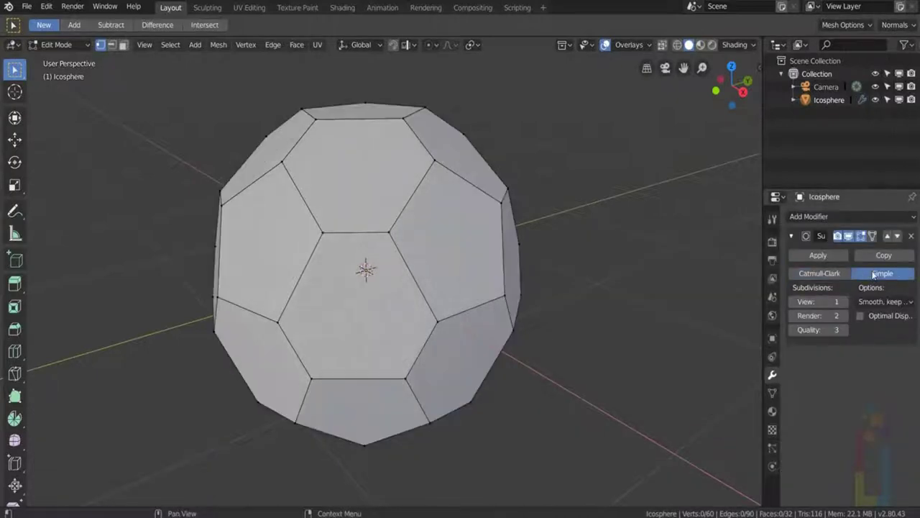
click(846, 302)
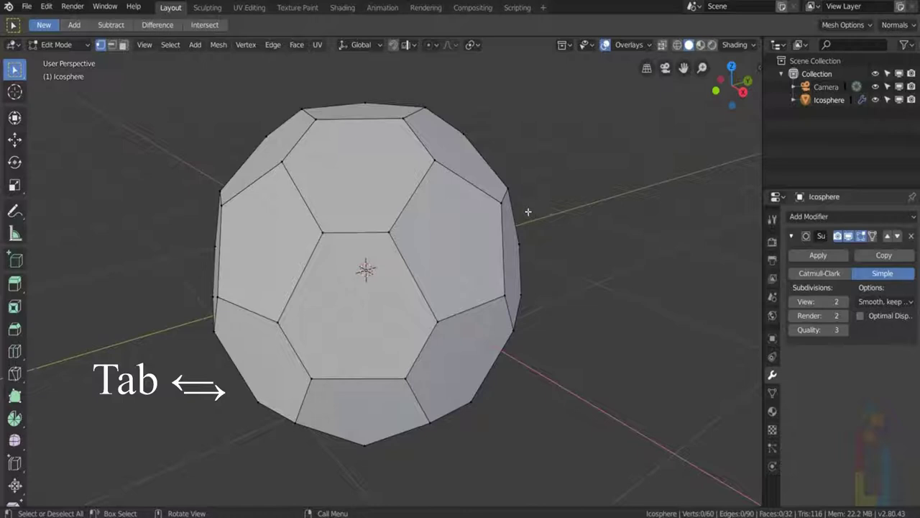
key(Tab)
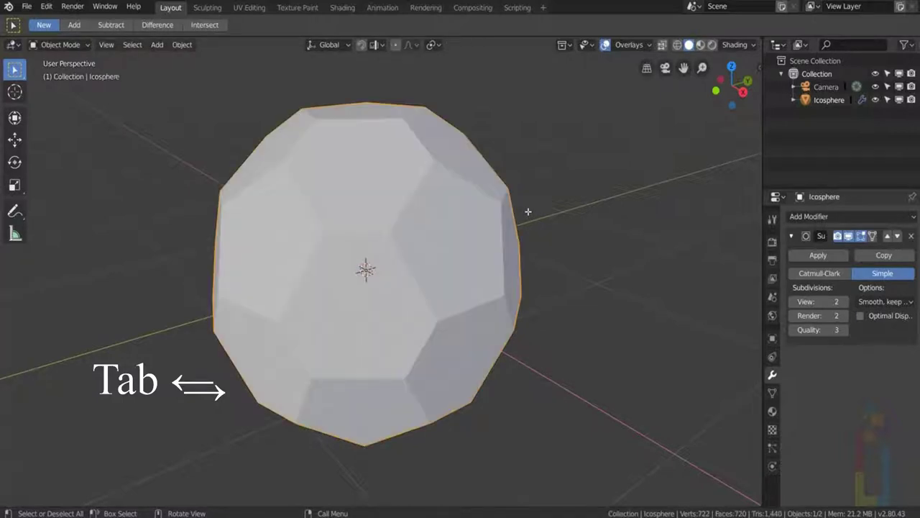
click(818, 255)
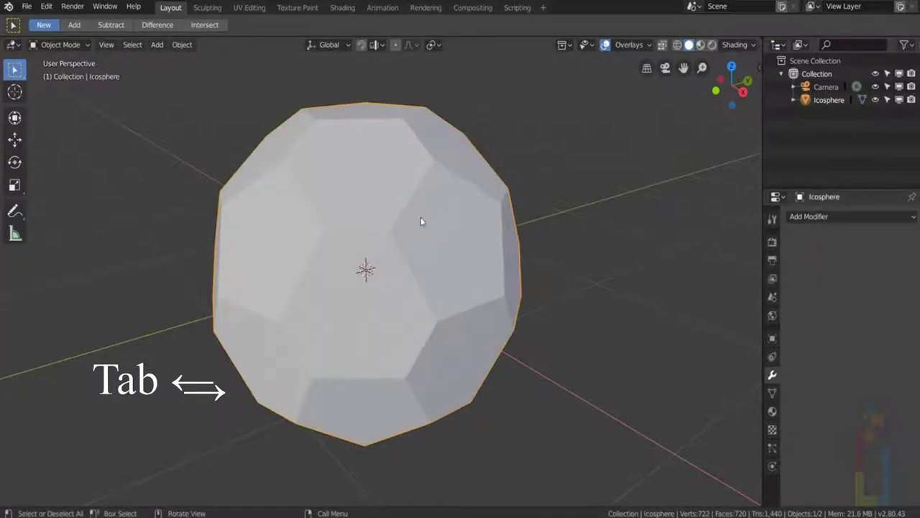
Return to Edit Mode in face select and pick one pentagonal patch
key(Tab)
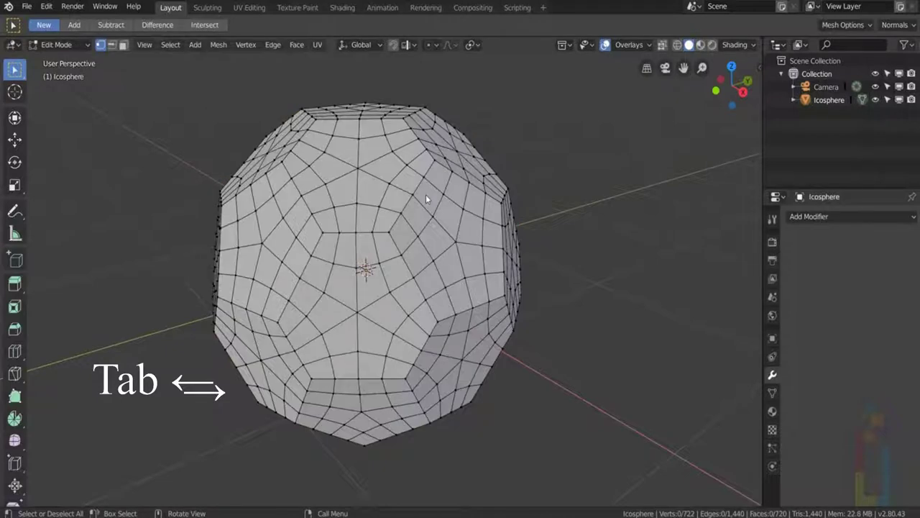
middle_drag(426, 195, 513, 195)
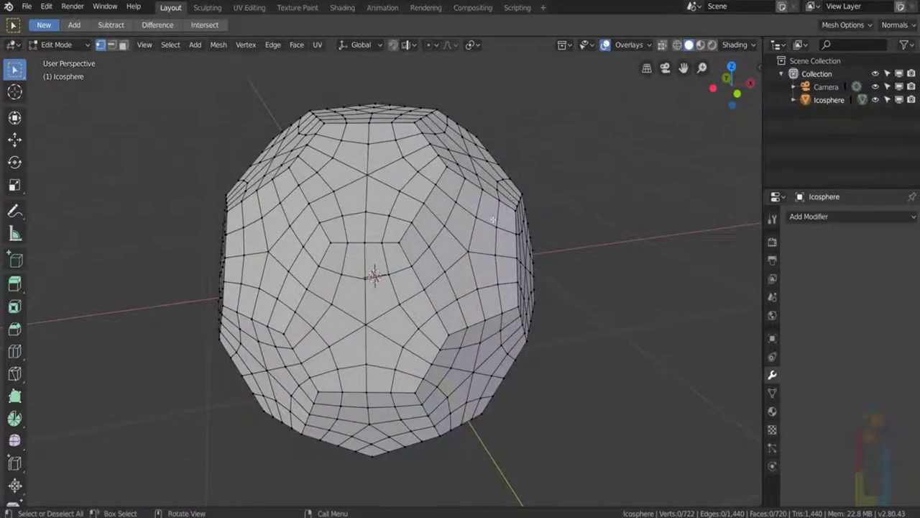
click(123, 45)
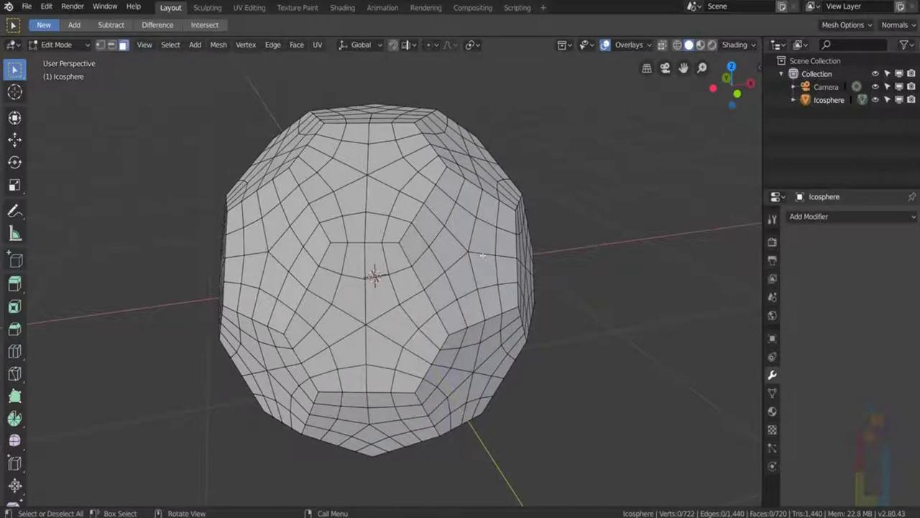
middle_drag(482, 254, 465, 251)
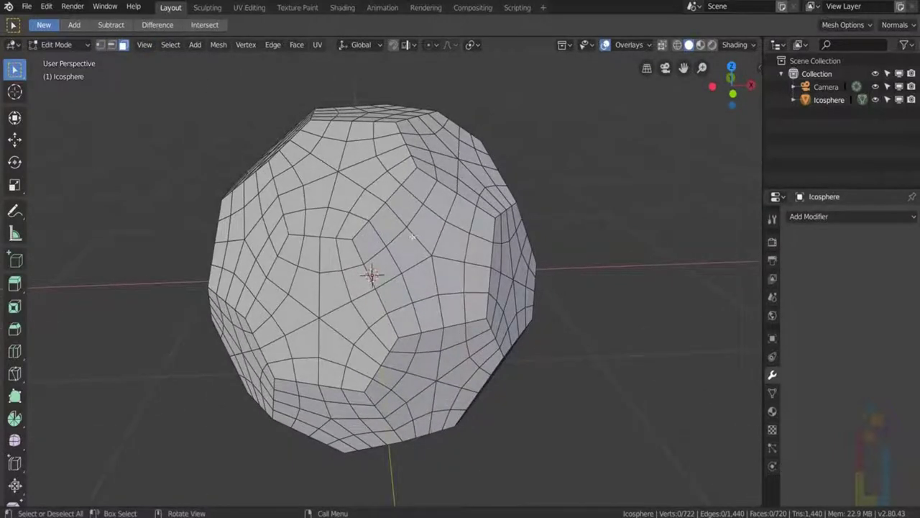
click(436, 241)
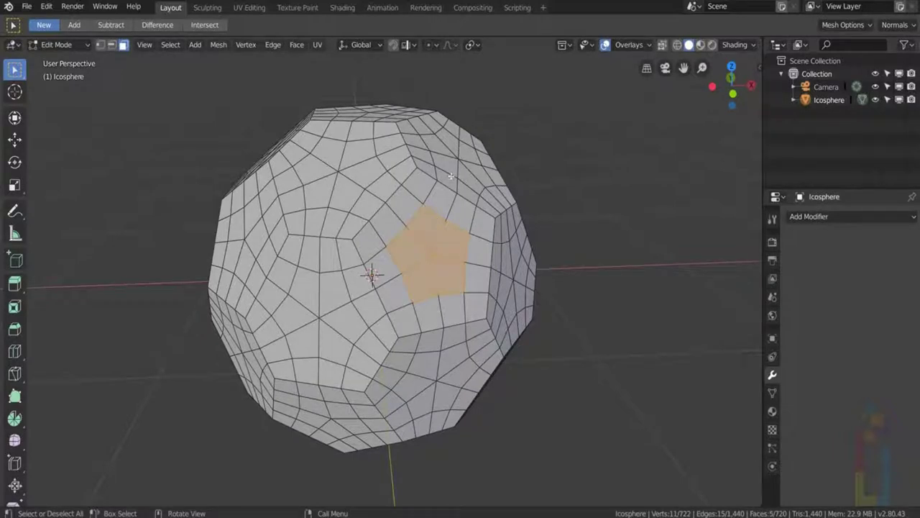
Select all pentagon patches by matching perimeter and grow them by one ring
middle_drag(451, 176, 446, 205)
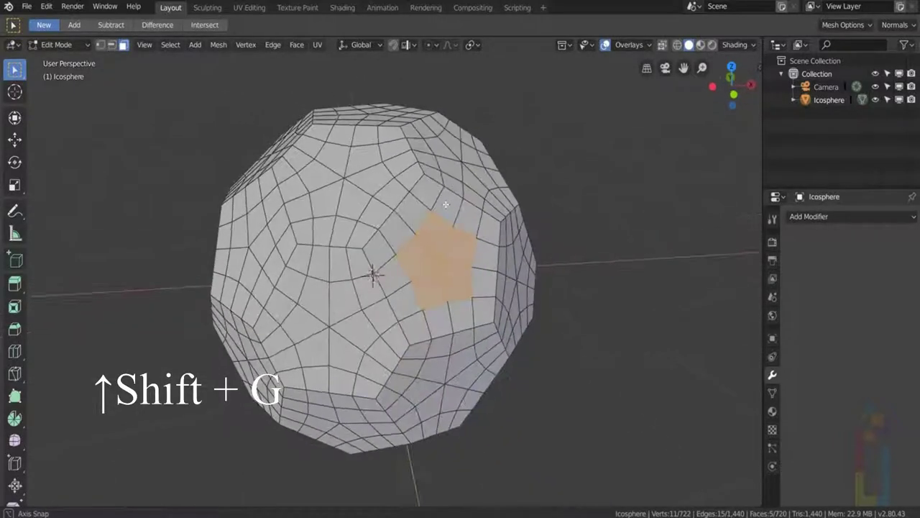
key(shift+g)
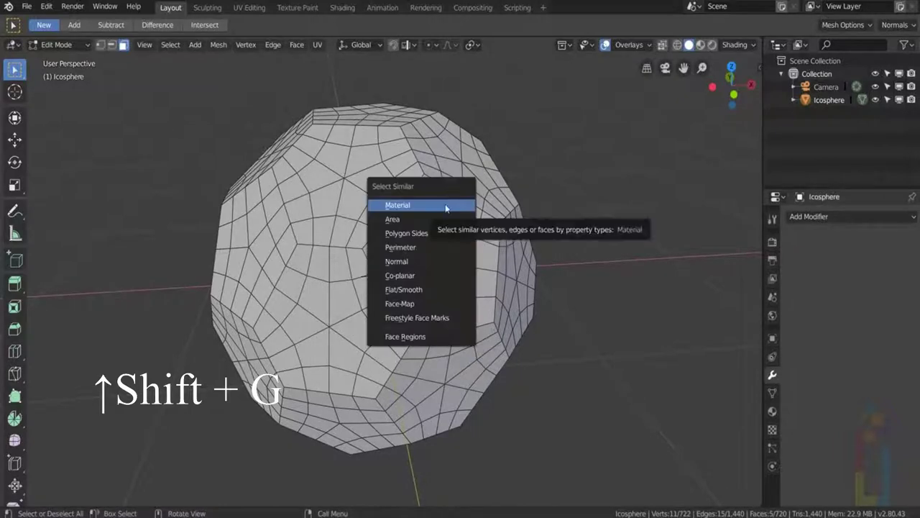
click(423, 247)
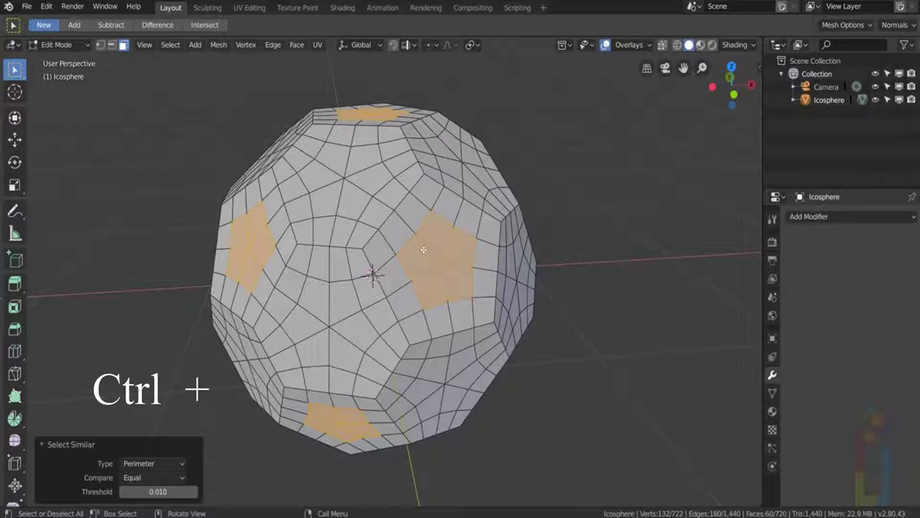
key(ctrl+KP_Add)
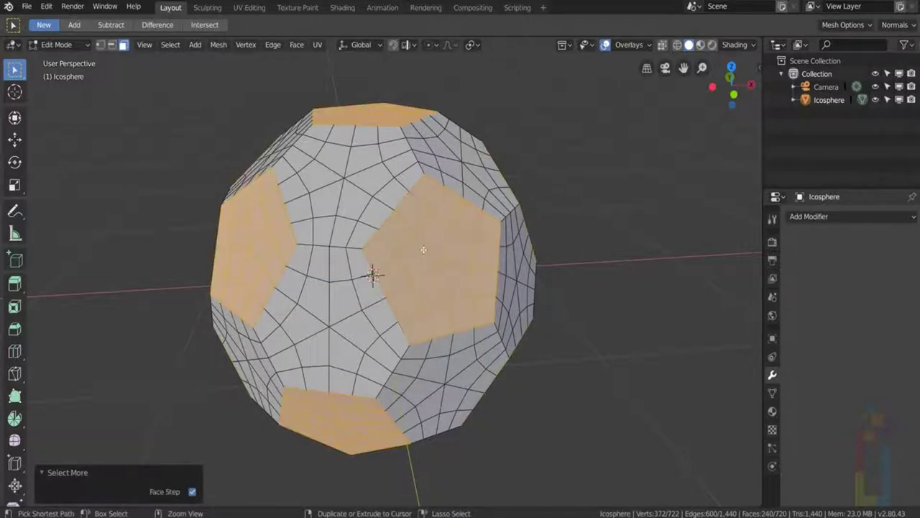
mouse_move(484, 206)
middle_down()
mouse_move(396, 225)
mouse_move(371, 162)
mouse_move(345, 149)
mouse_move(396, 211)
mouse_move(488, 214)
middle_up()
scroll(450, 237, up, 4)
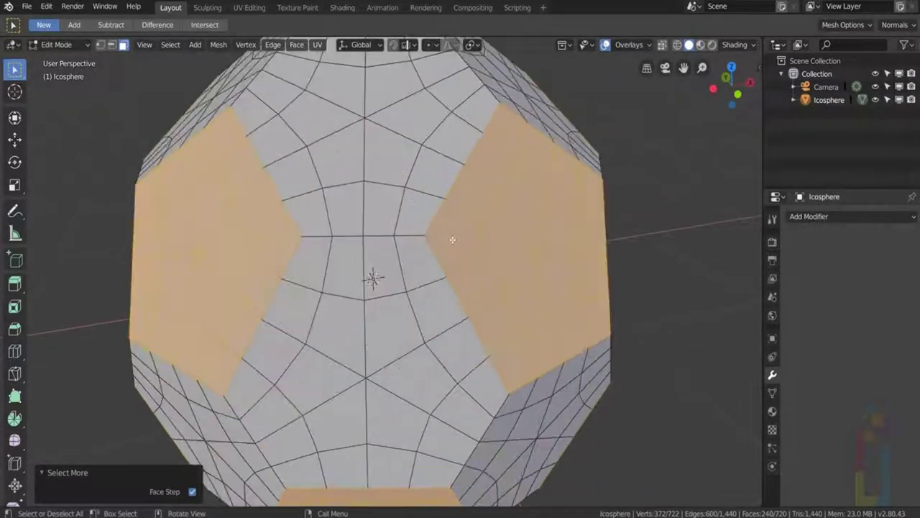
scroll(451, 237, down, 3)
scroll(450, 237, up, 2)
scroll(435, 227, down, 3)
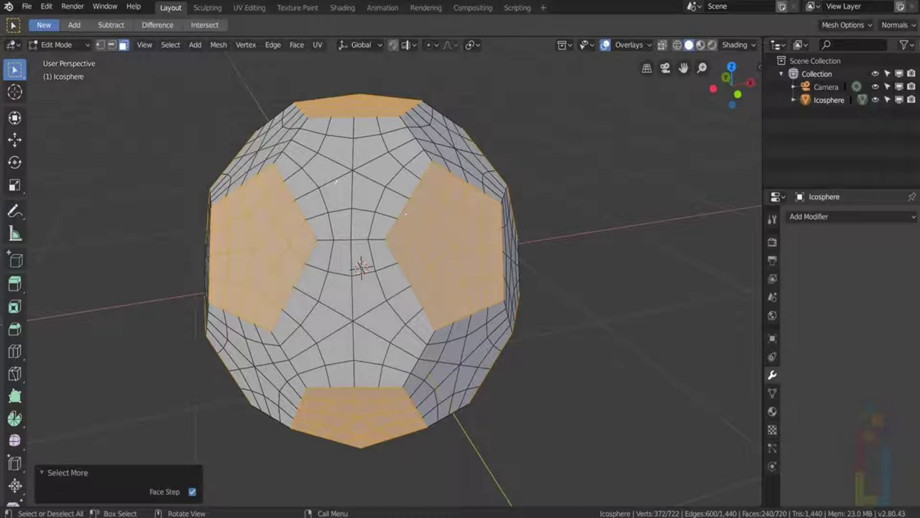
Search the operator list for 'extrude in' to find individual extrusion
key(F3)
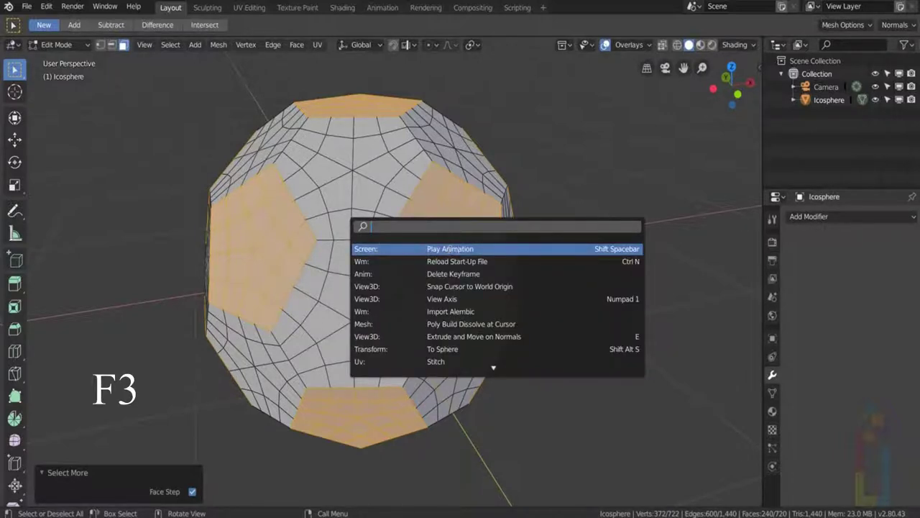
text(ex)
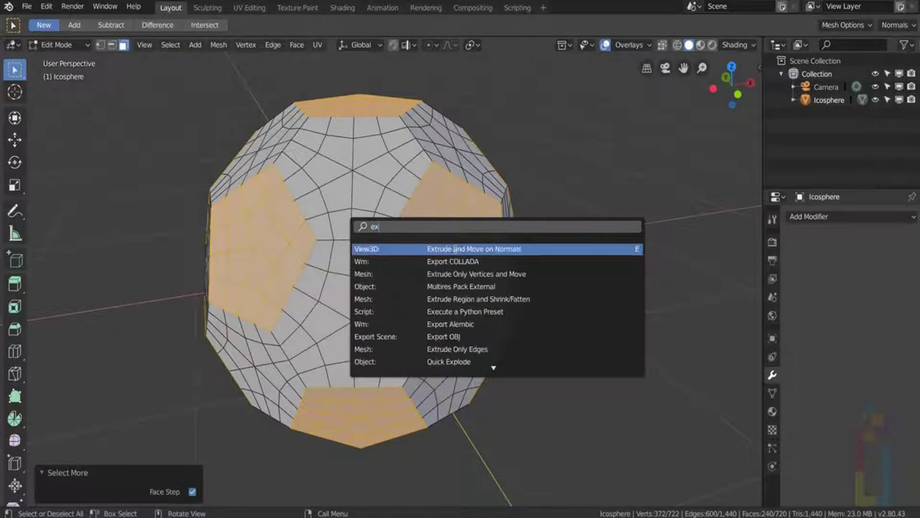
text(trude)
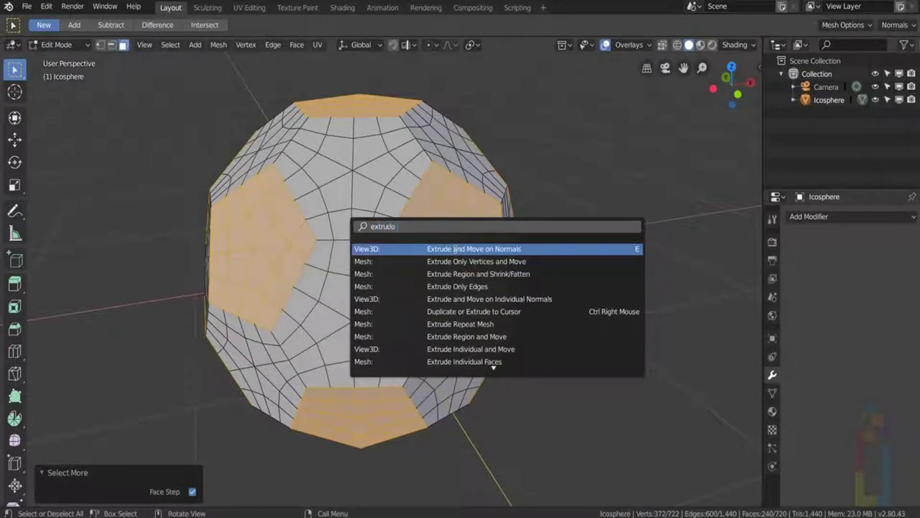
text( indi)
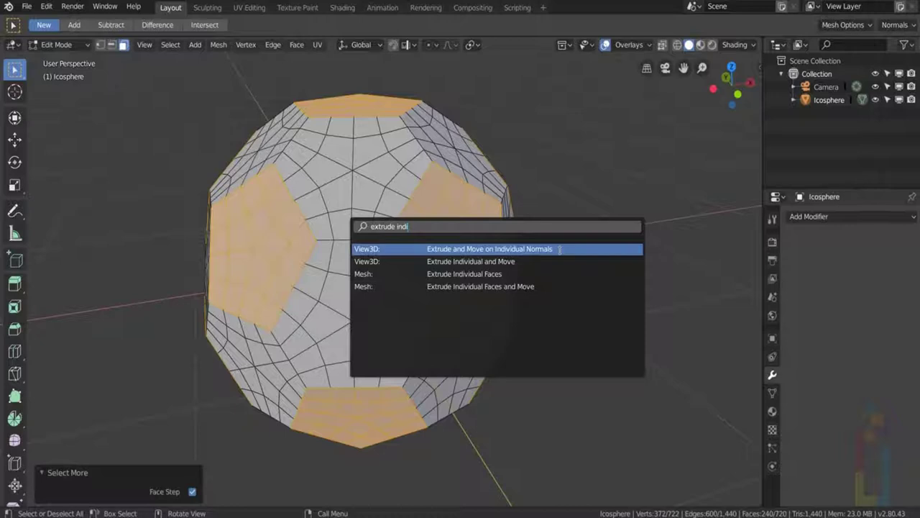
Extrude the pentagon panels along individual normals with offset -0.075, then grow the selection
click(560, 249)
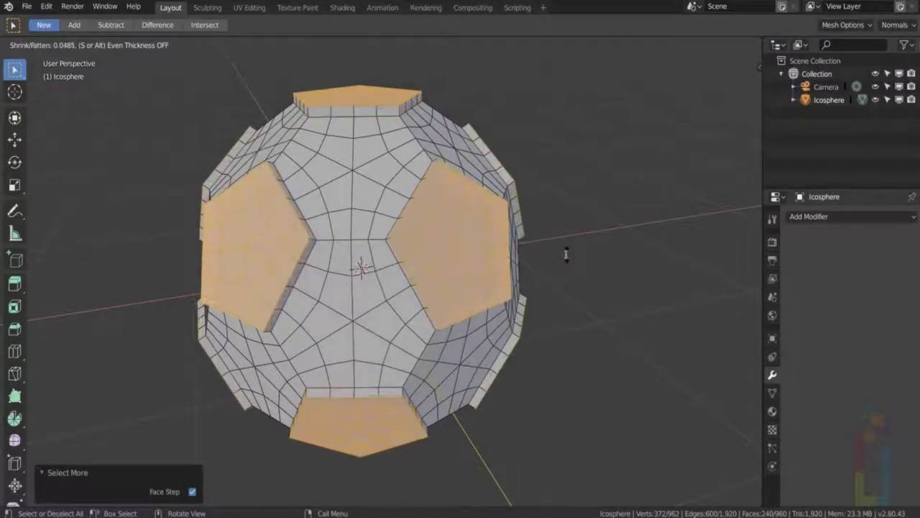
click(567, 256)
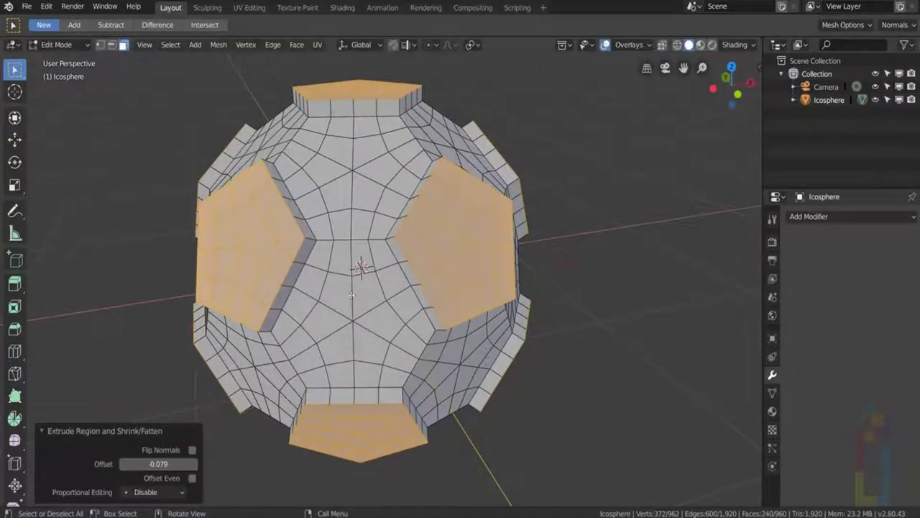
click(152, 463)
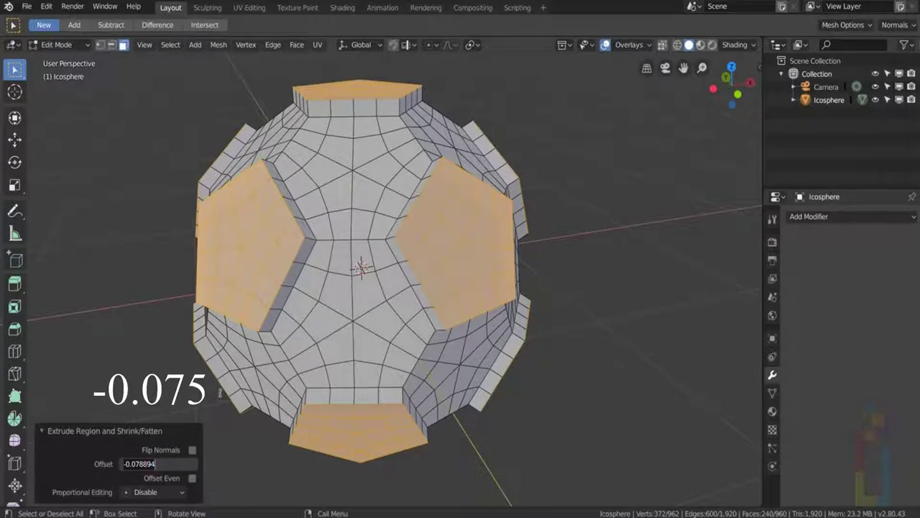
text(-)
text(0)
text(5)
key(Return)
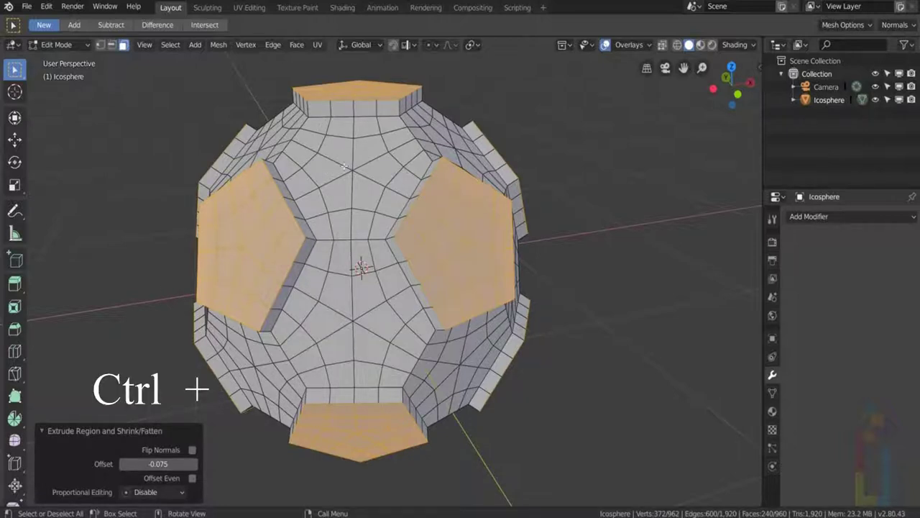
key(ctrl+KP_Add)
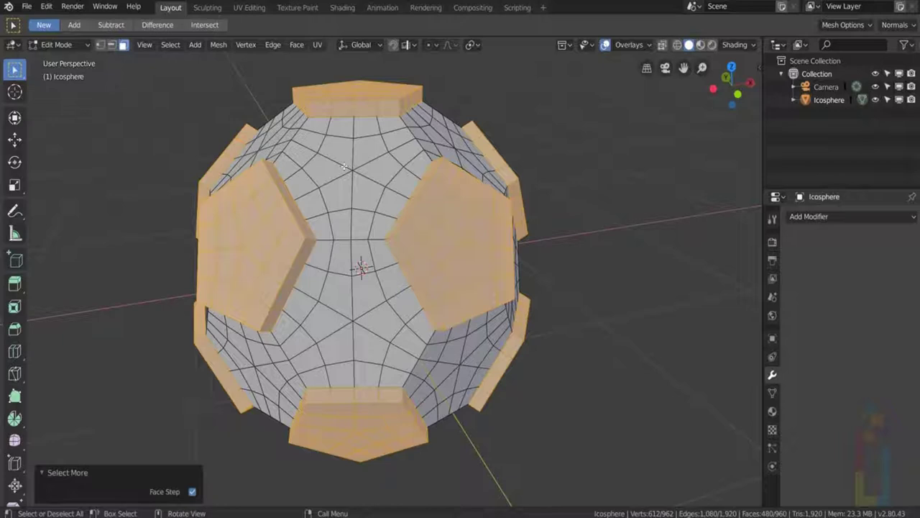
Hide the pentagon panels and select three hexagonal patches
key(h)
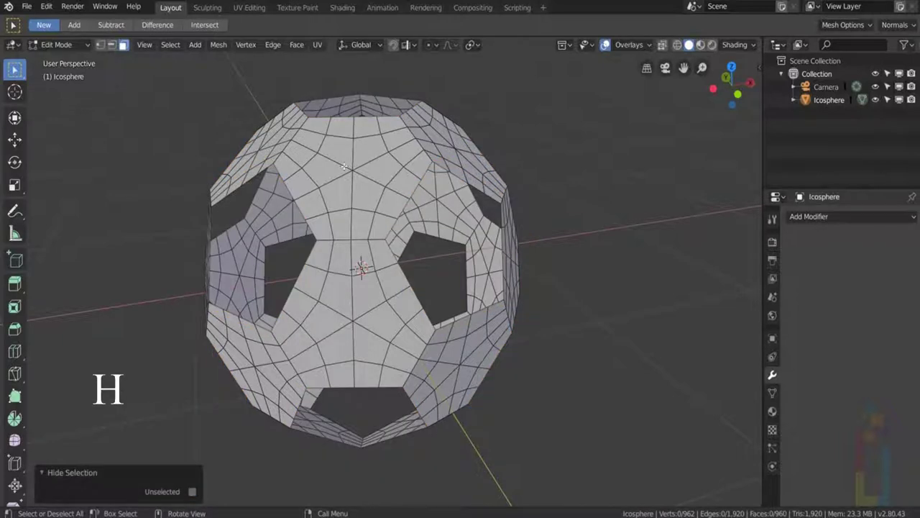
middle_drag(370, 182, 336, 267)
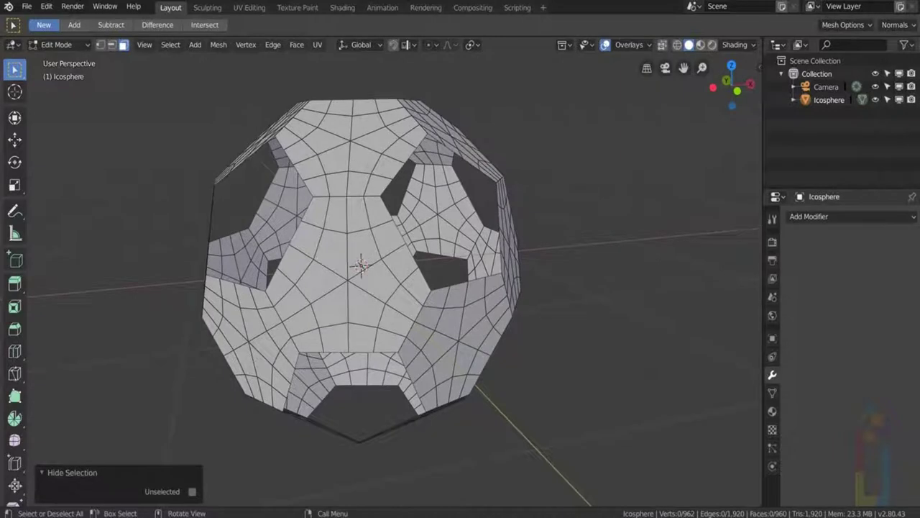
click(365, 292)
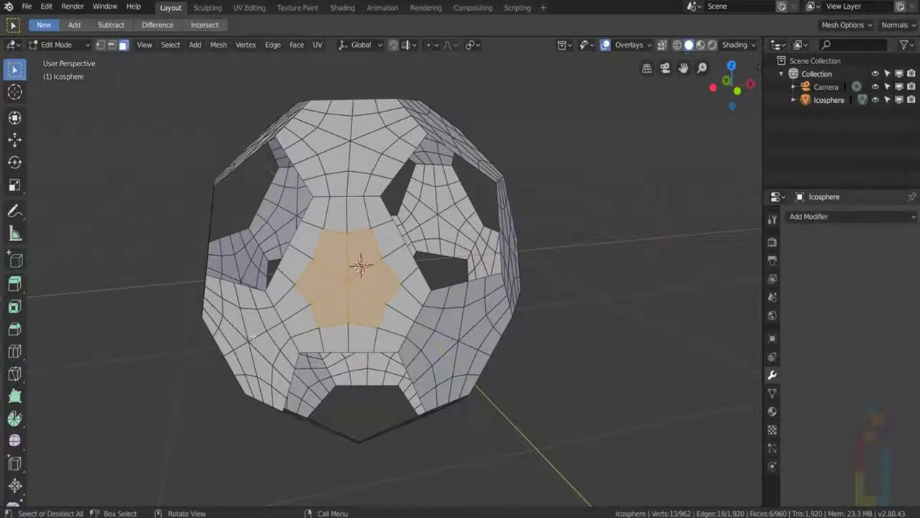
middle_drag(329, 277, 406, 263)
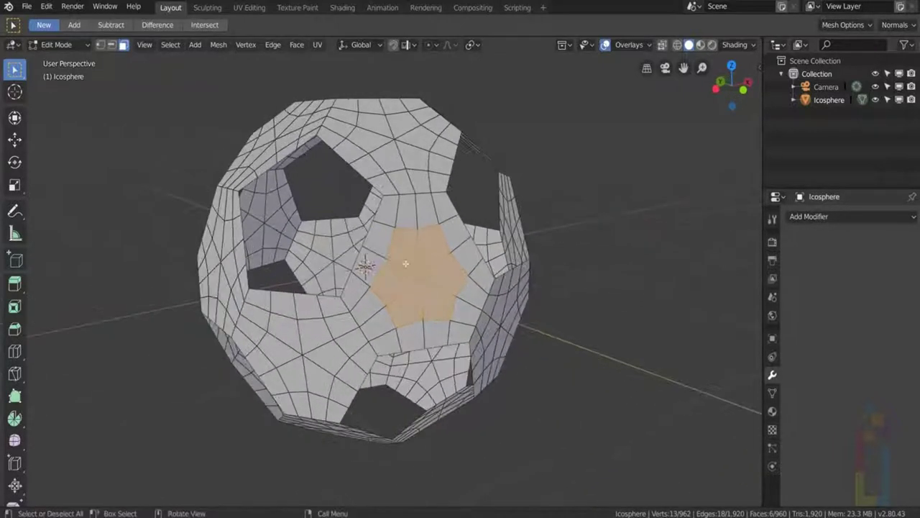
middle_drag(309, 314, 428, 228)
shift+click(380, 288)
shift+click(395, 260)
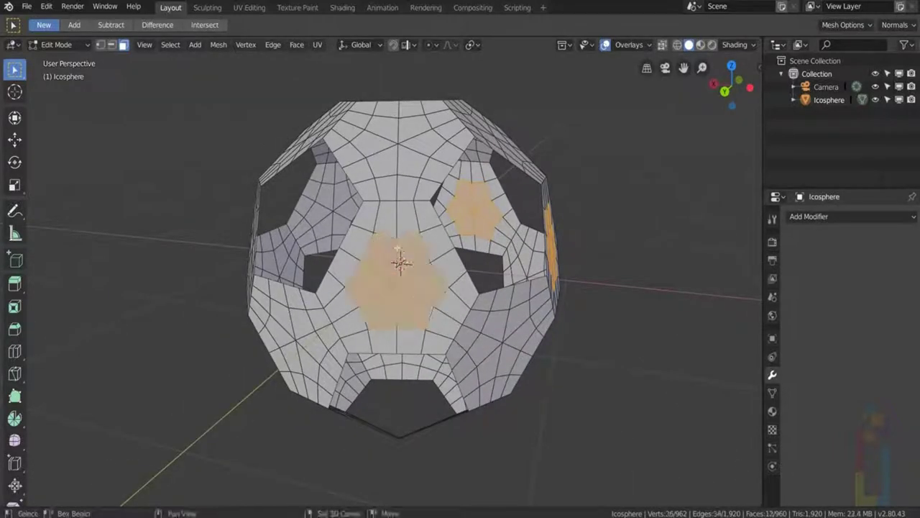
Box-select two more hexagon patches and grow each by one ring
mouse_move(394, 261)
middle_down()
mouse_move(438, 237)
mouse_move(387, 253)
middle_up()
key(b)
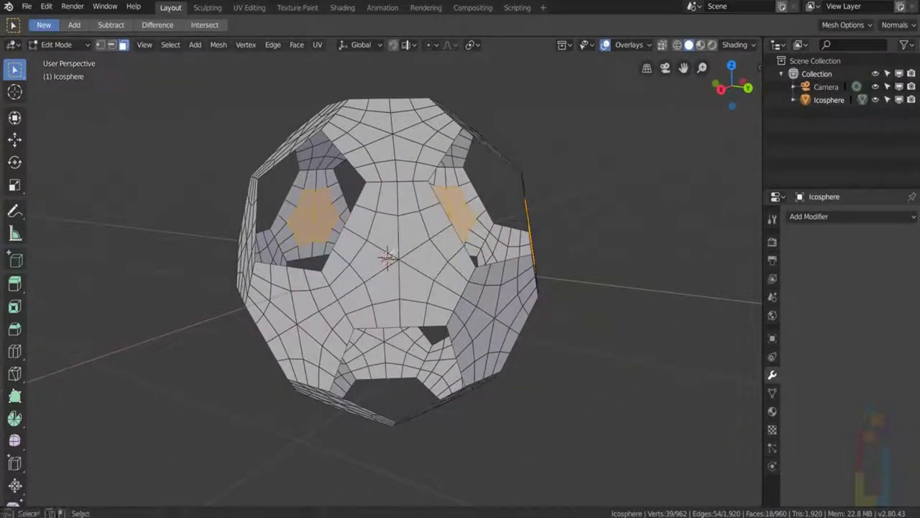
drag(378, 242, 389, 260)
middle_drag(388, 260, 380, 259)
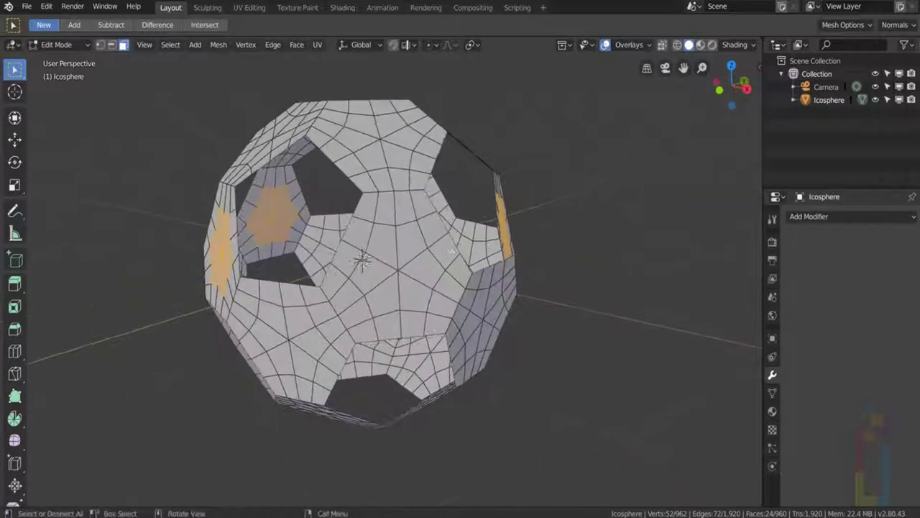
key(b)
drag(380, 258, 420, 282)
middle_drag(423, 241, 396, 236)
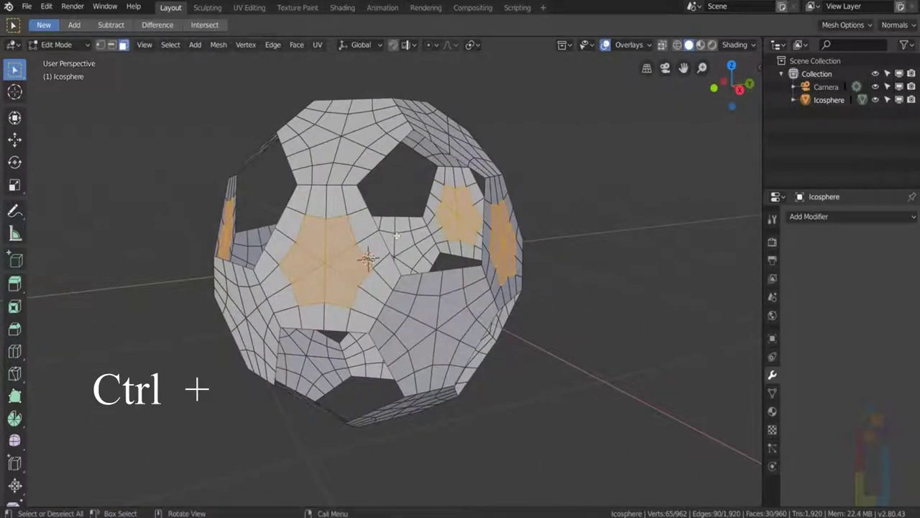
key(ctrl+KP_Add)
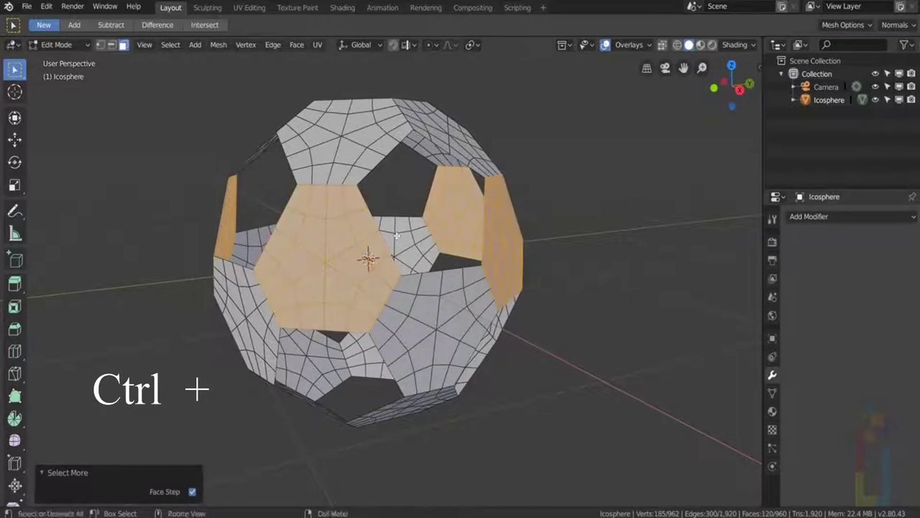
Extrude the hexagon panels along individual normals with offset -0.075 and grow the selection
key(F3)
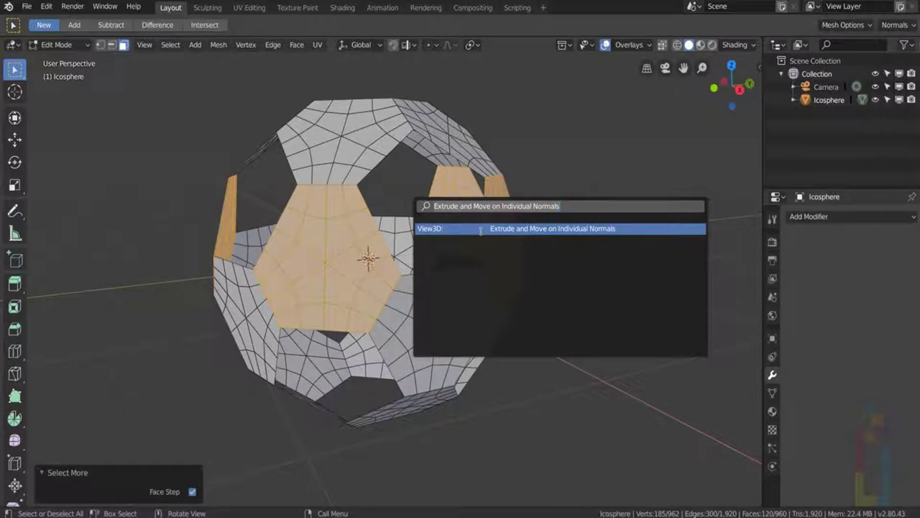
click(481, 229)
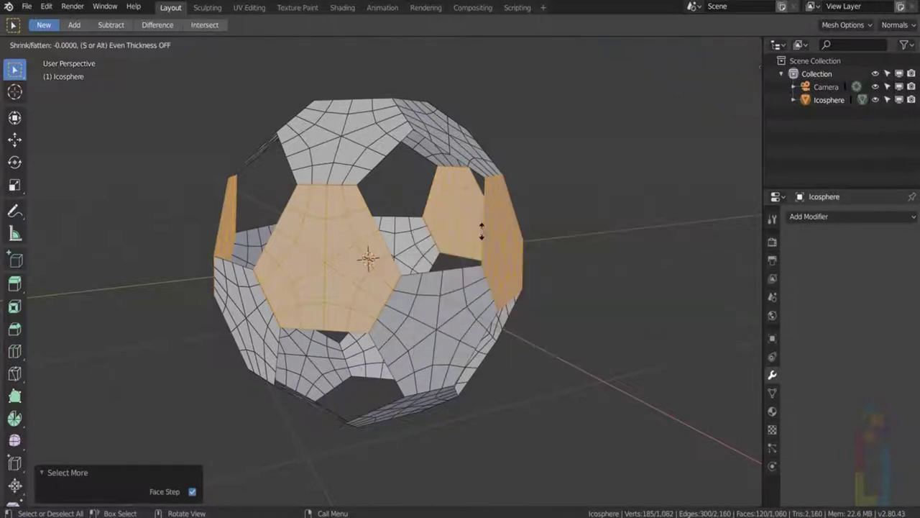
click(484, 231)
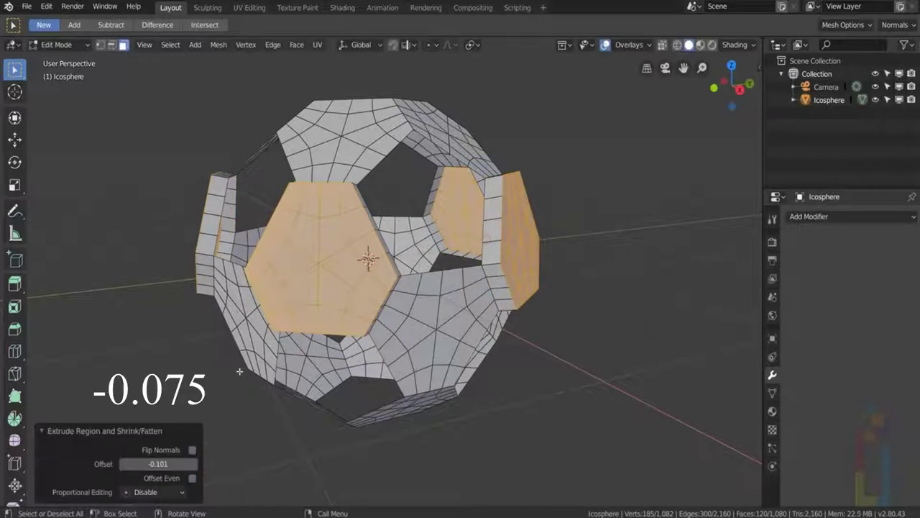
click(173, 464)
text(-0)
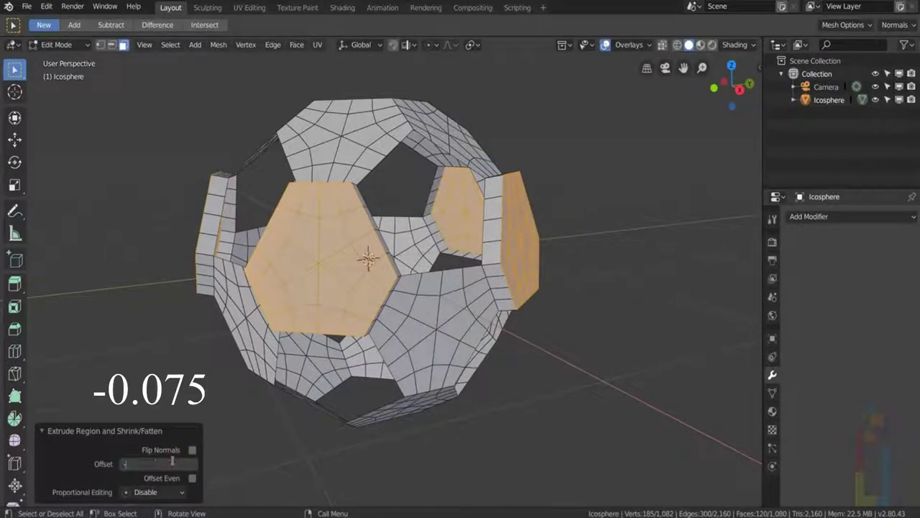
text(.075)
key(Return)
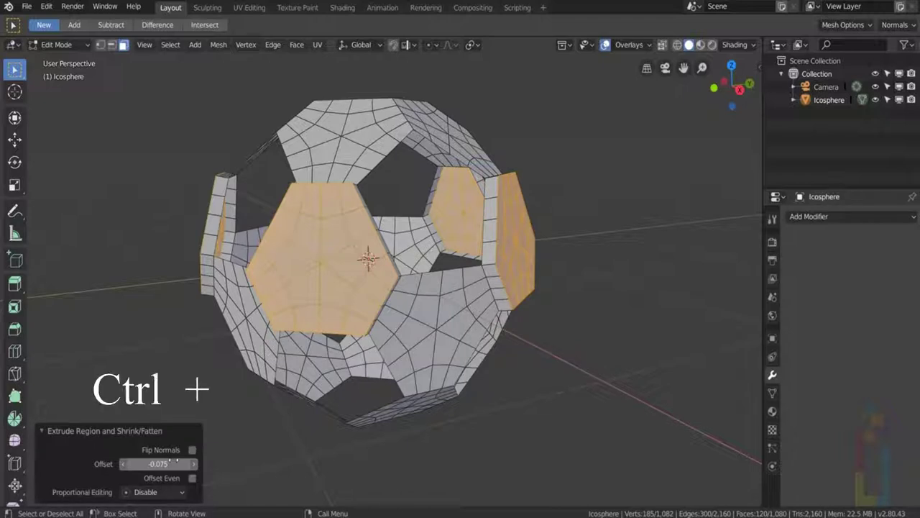
key(ctrl+KP_Add)
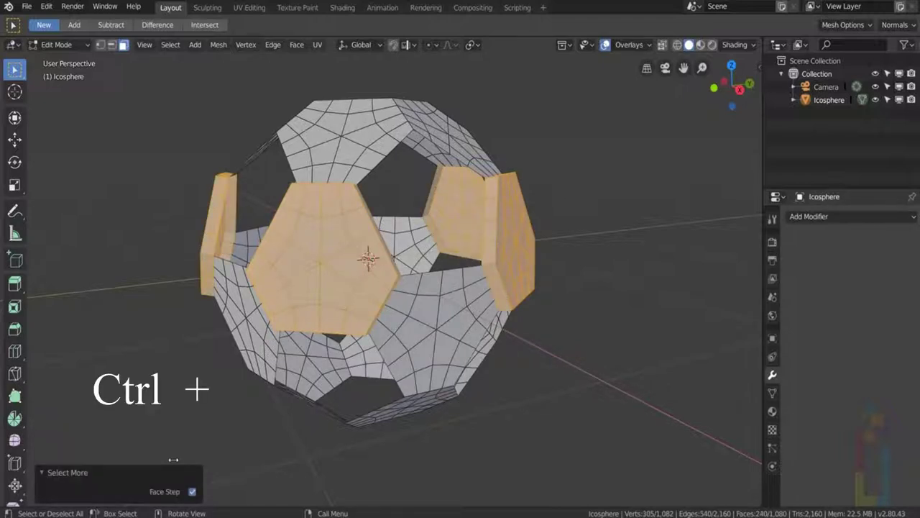
Hide the finished panels and select several more panels around the ball
key(h)
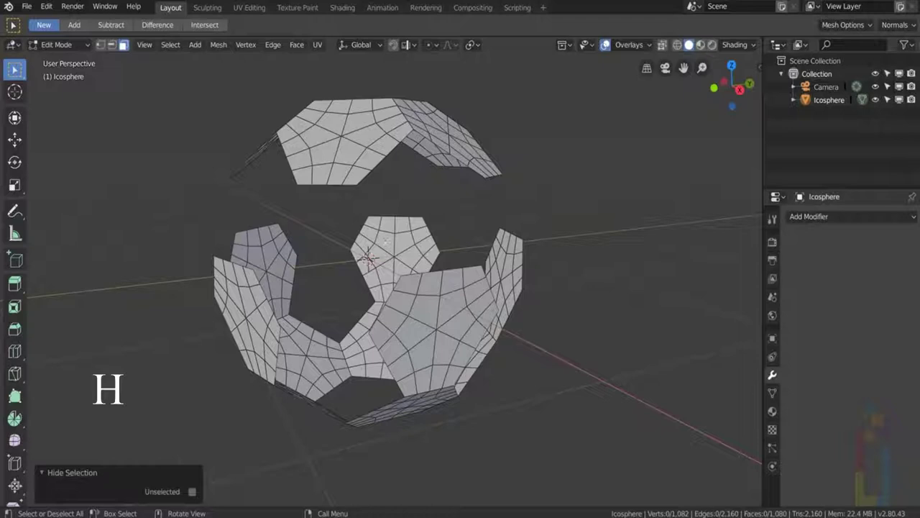
middle_drag(386, 242, 461, 240)
click(416, 208)
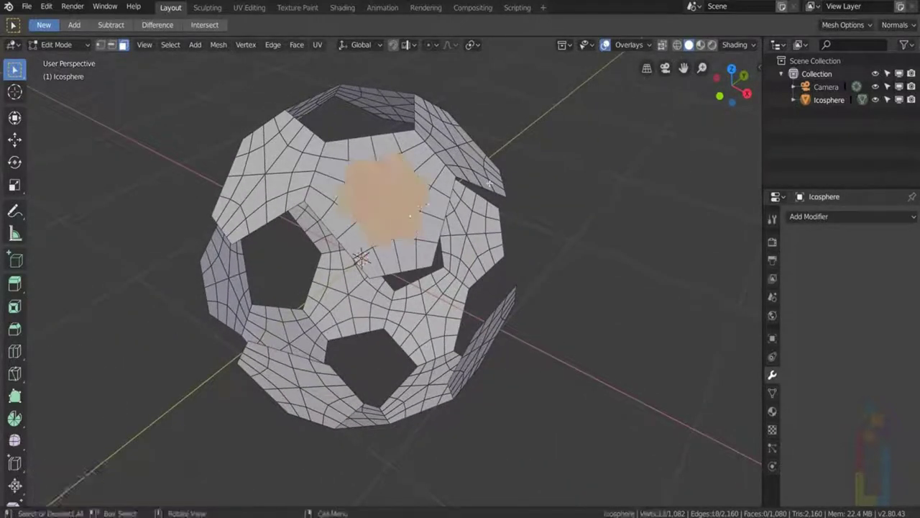
middle_drag(490, 184, 311, 187)
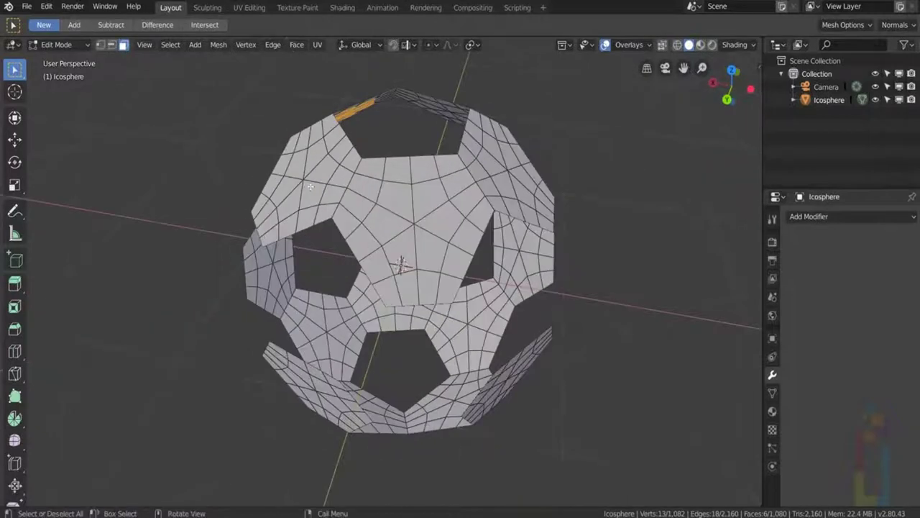
shift+click(424, 234)
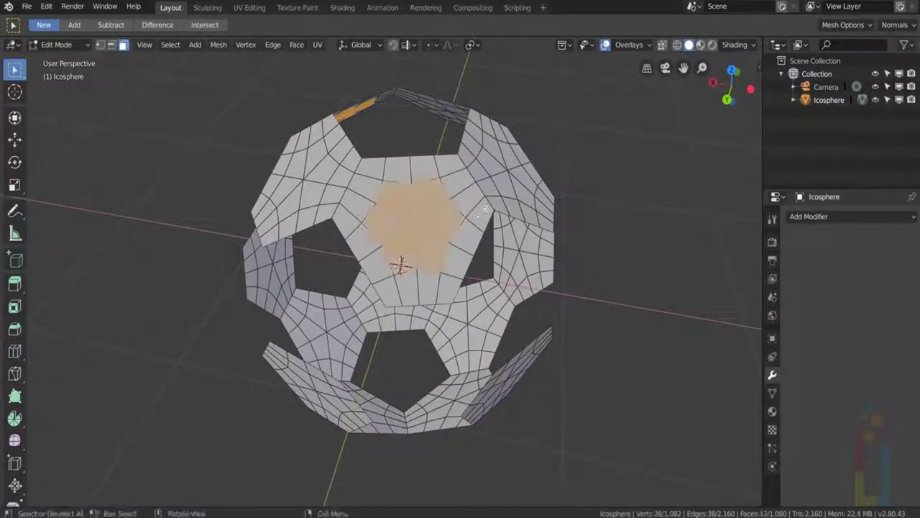
middle_drag(485, 207, 366, 267)
shift+click(396, 263)
Grow the selection and extrude the panels along individual normals at -0.075, then grow again
key(ctrl+KP_Add)
scroll(366, 262, down, 3)
scroll(366, 261, up, 5)
key(F3)
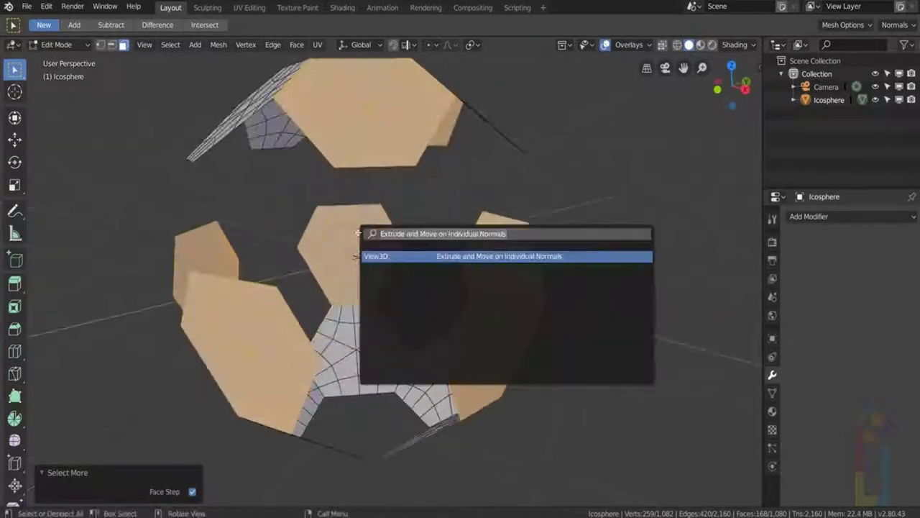
key(Return)
click(357, 232)
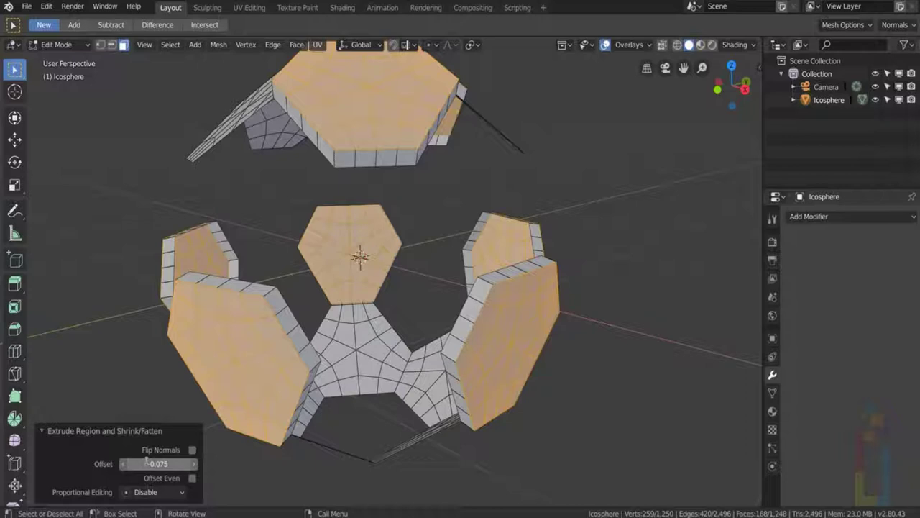
key(ctrl+KP_Add)
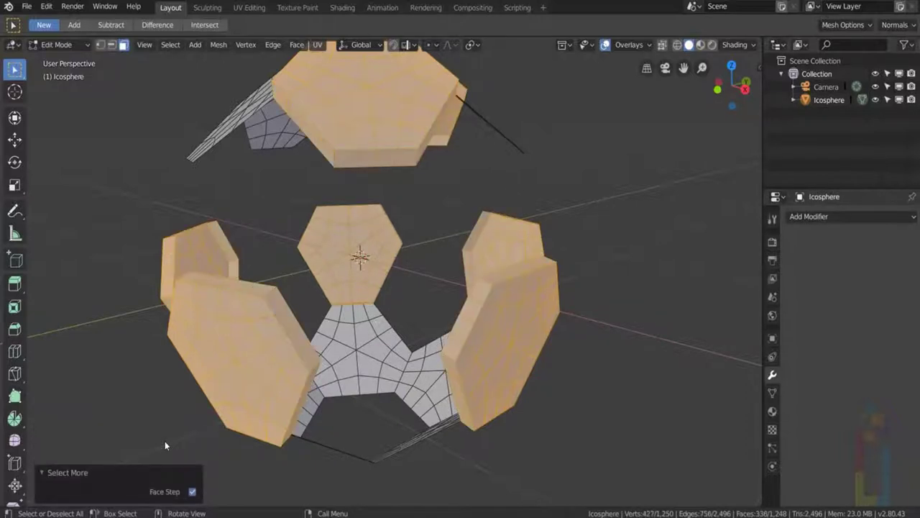
Hide the extruded batch and grow the selection over the remaining panels
key(h)
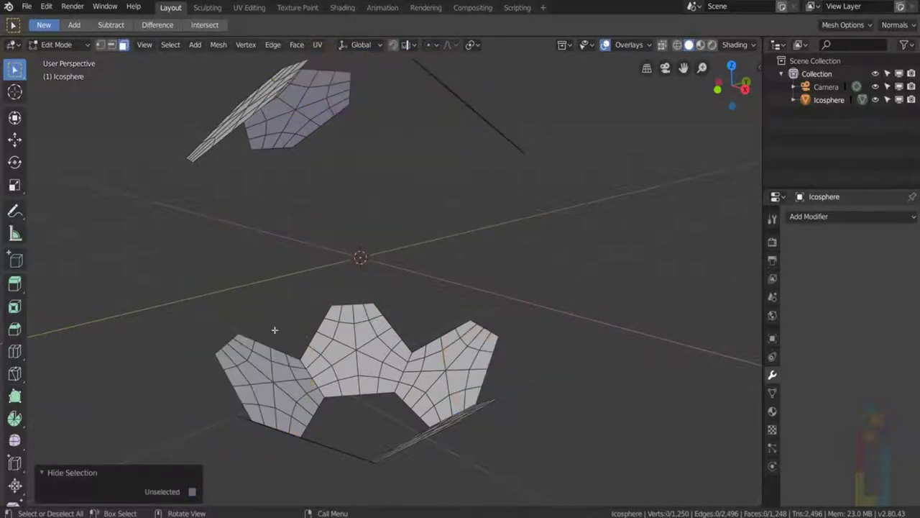
middle_drag(342, 252, 381, 277)
key(alt+h)
key(ctrl+KP_Add)
Extrude three more panels along individual normals at -0.075 and hide them
key(alt+e)
click(374, 289)
click(371, 284)
key(h)
key(ctrl+KP_Add)
key(ctrl+KP_Add)
key(alt+e)
click(380, 275)
click(379, 274)
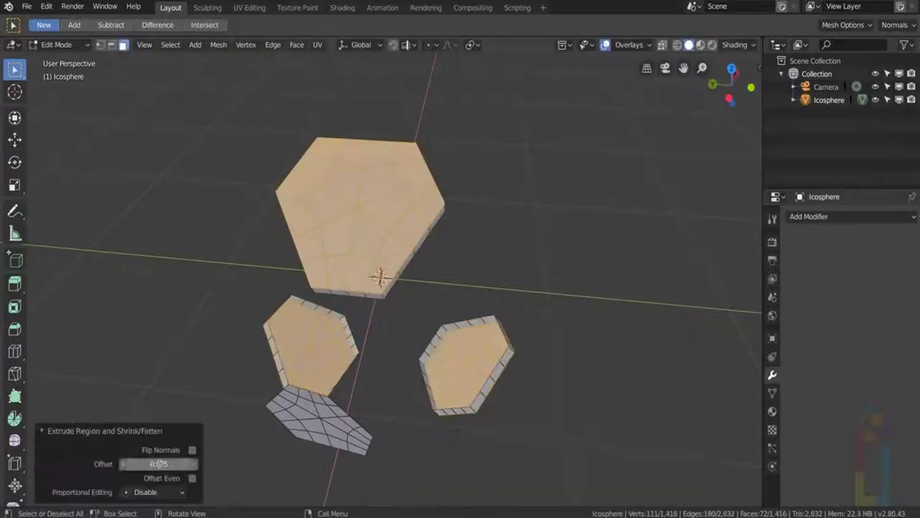
Hide the extruded panels and extrude the last panel along individual normals at -0.075 offset
key(h)
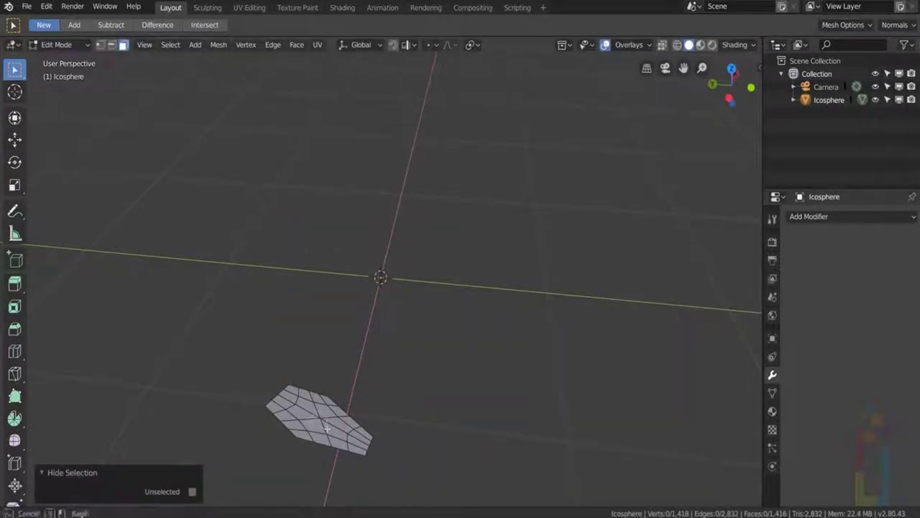
click(314, 416)
key(ctrl+KP_Add)
key(ctrl+KP_Add)
key(ctrl+KP_Add)
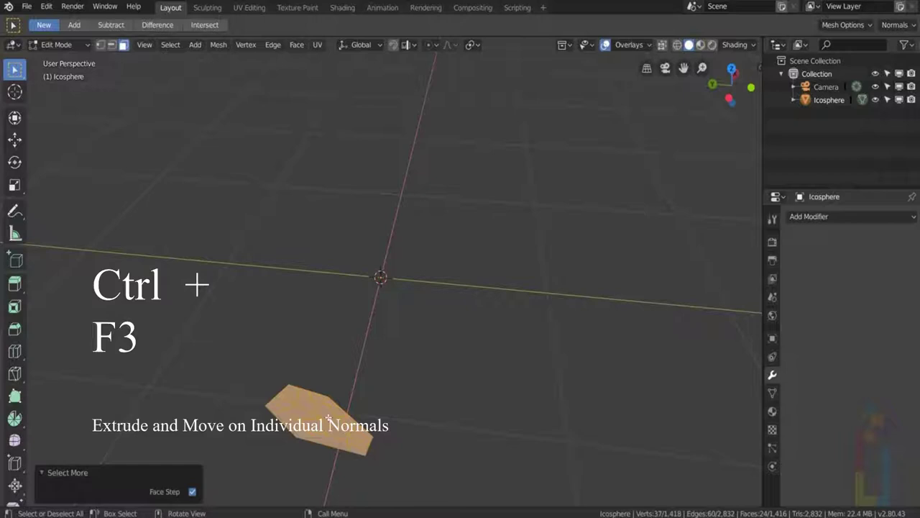
key(F3)
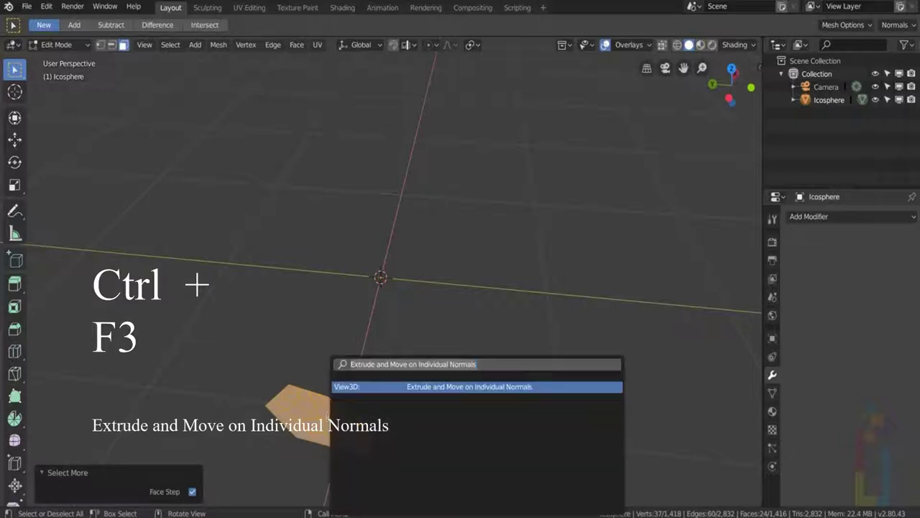
click(379, 388)
click(362, 407)
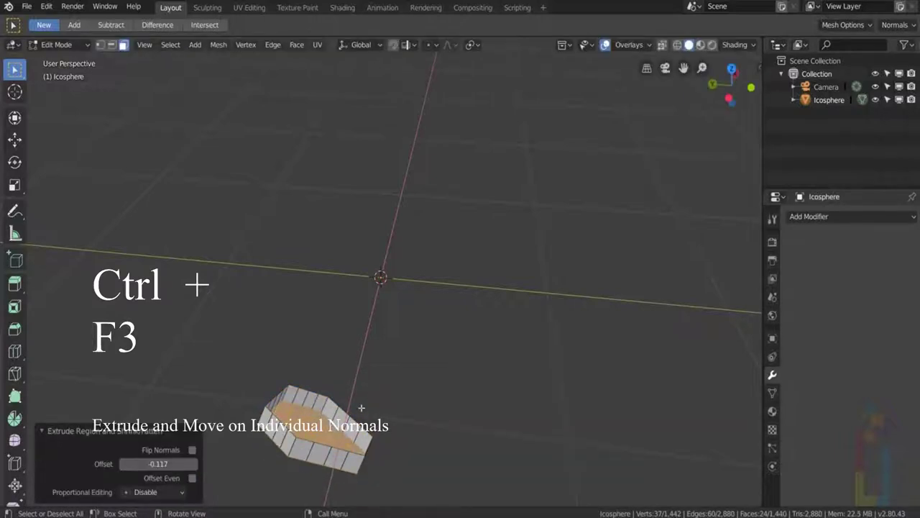
click(170, 461)
text(-)
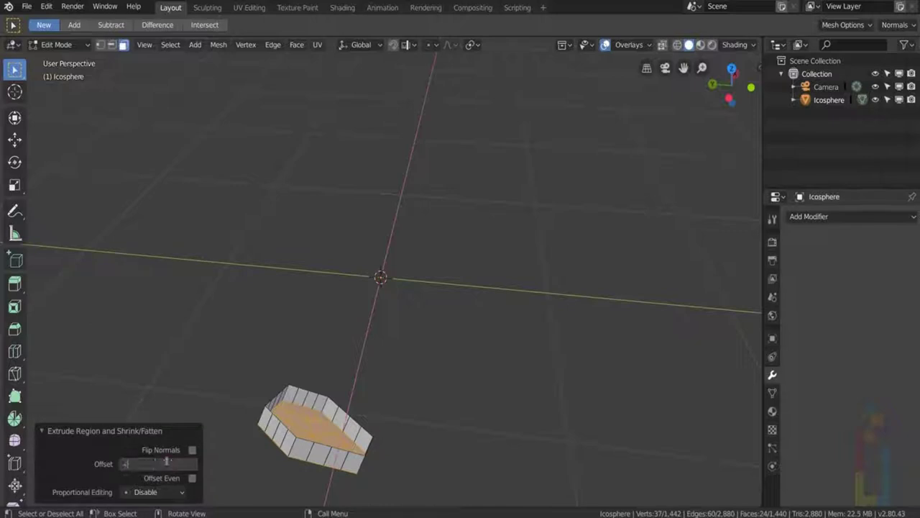
key(Return)
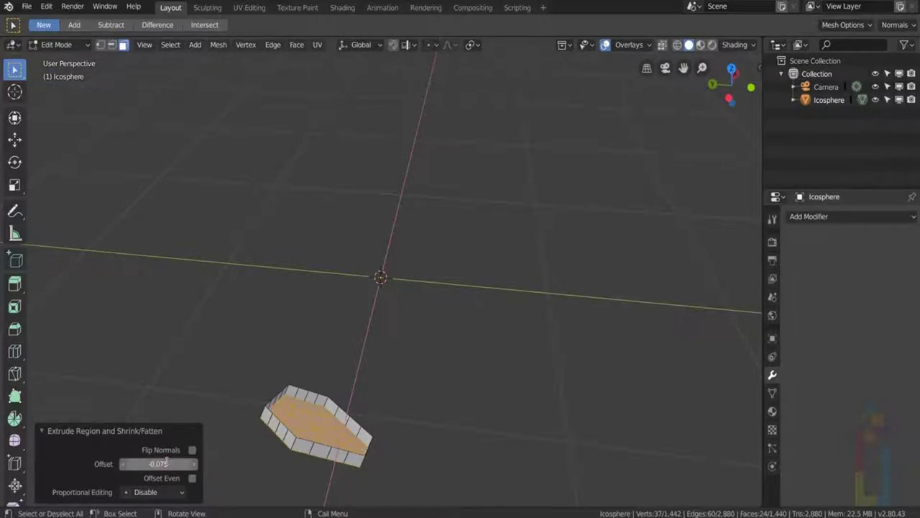
middle_drag(398, 322, 412, 289)
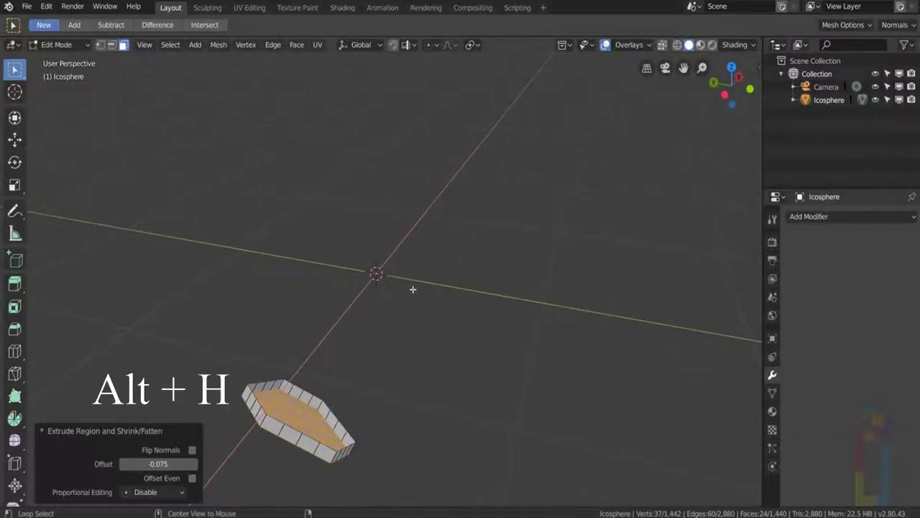
Reveal all hidden panels, select everything, inspect the grooved 1,440-face ball, and return to Object Mode
key(alt+h)
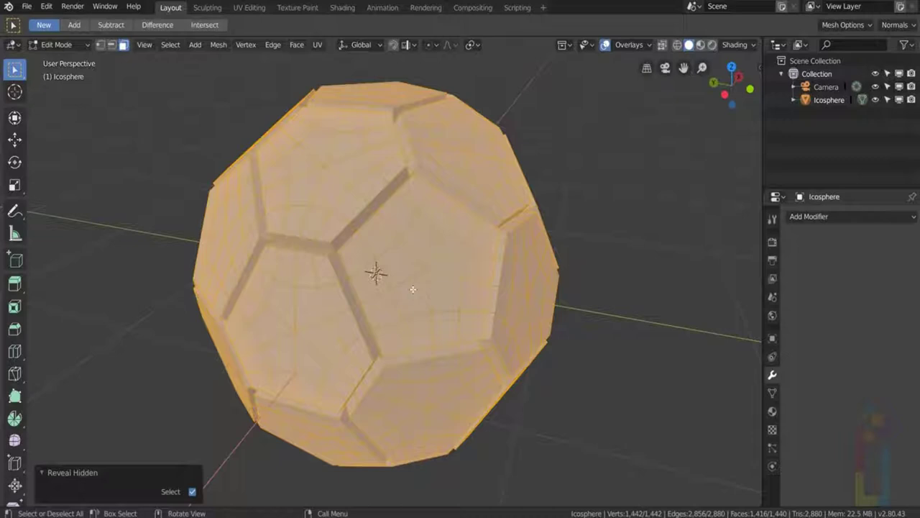
key(a)
middle_drag(377, 272, 403, 249)
scroll(394, 274, down, 3)
scroll(399, 262, up, 3)
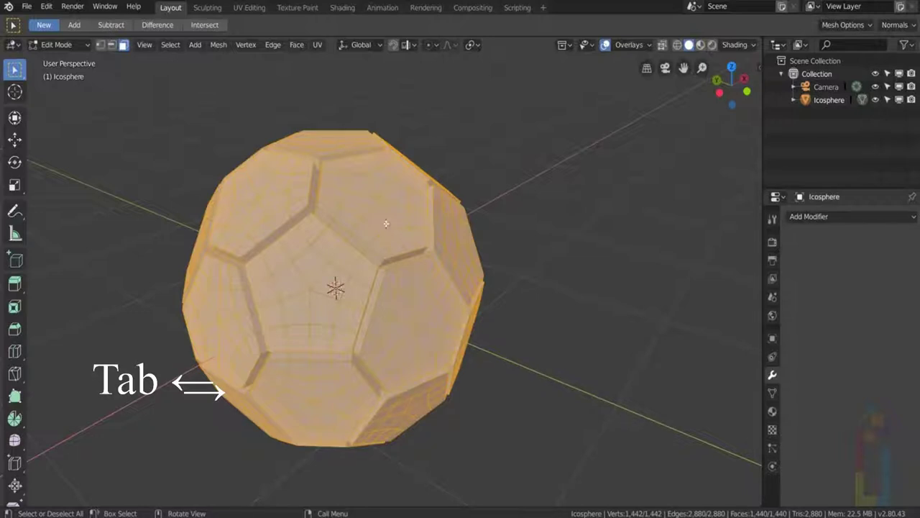
key(Tab)
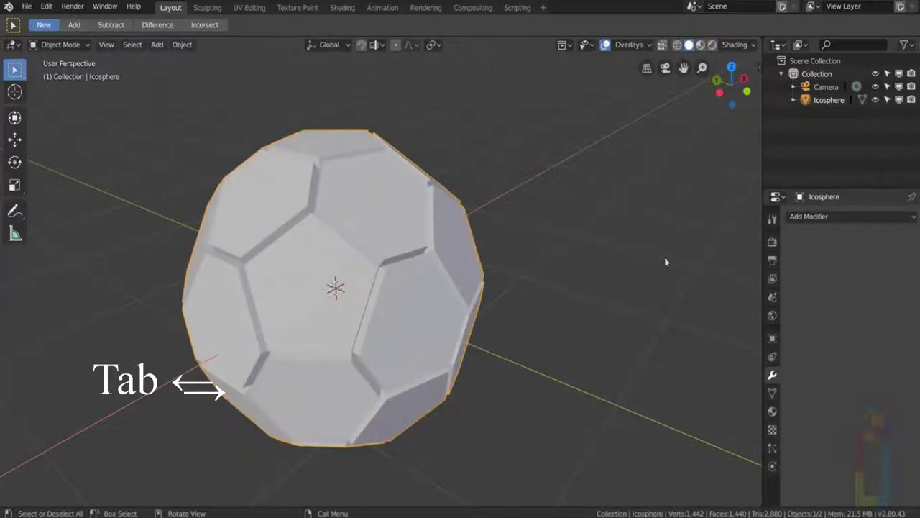
Add a Cast modifier with Factor 0.90 and shade the ball smooth
click(837, 216)
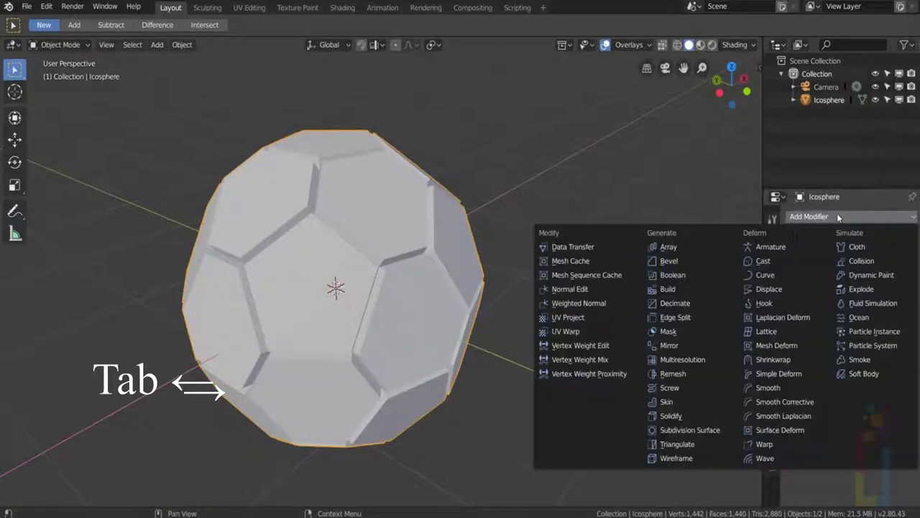
click(777, 263)
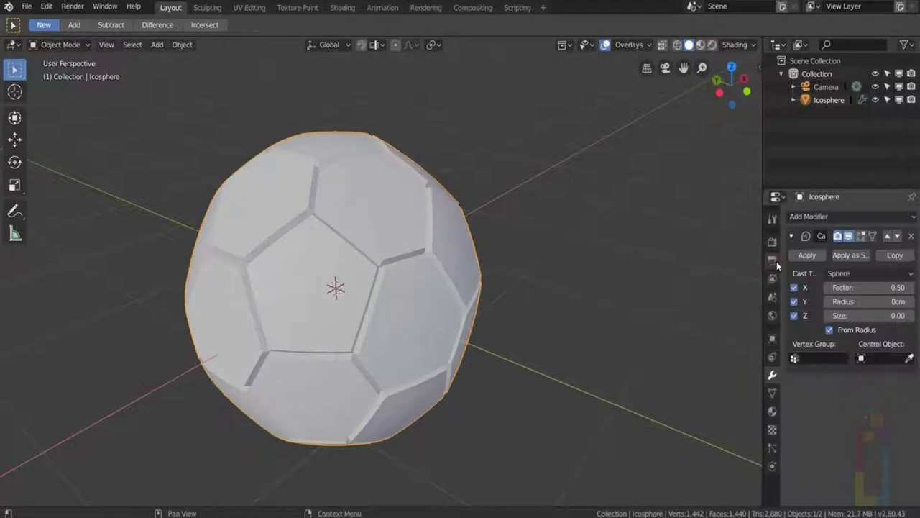
click(898, 289)
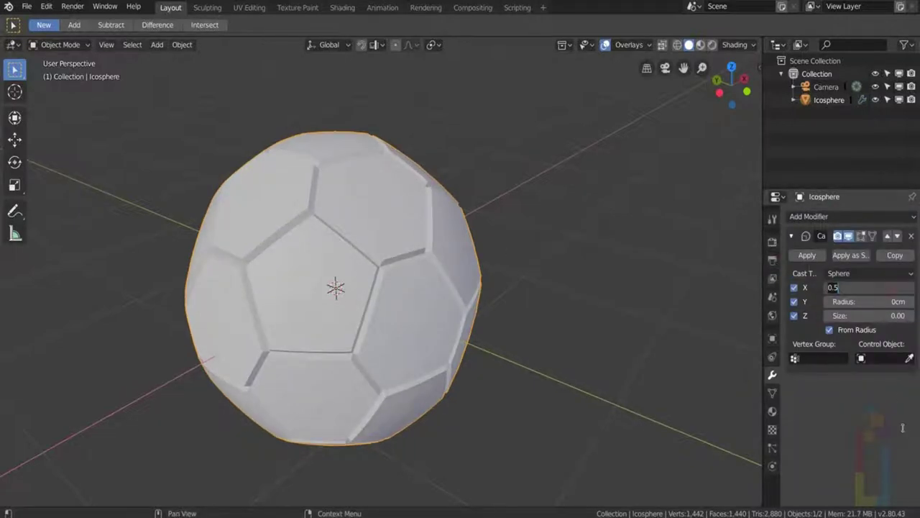
key(BackSpace)
key(Return)
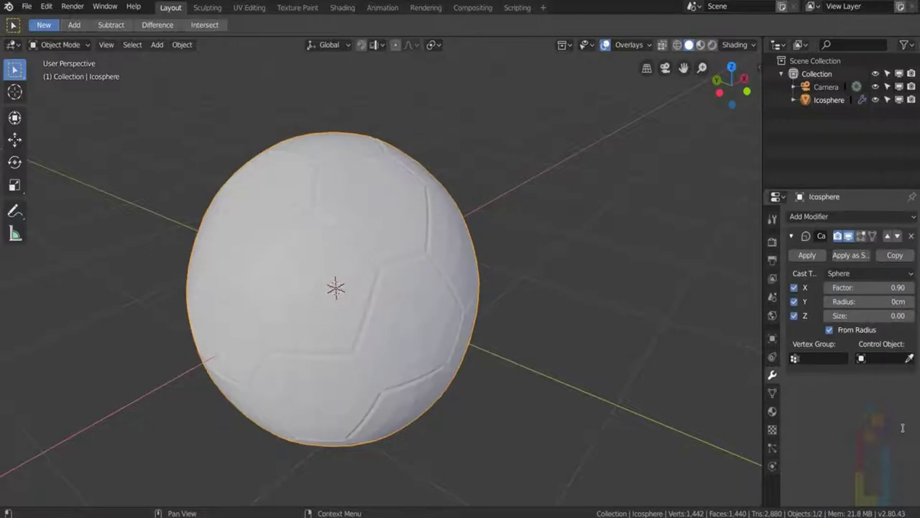
right_click(343, 298)
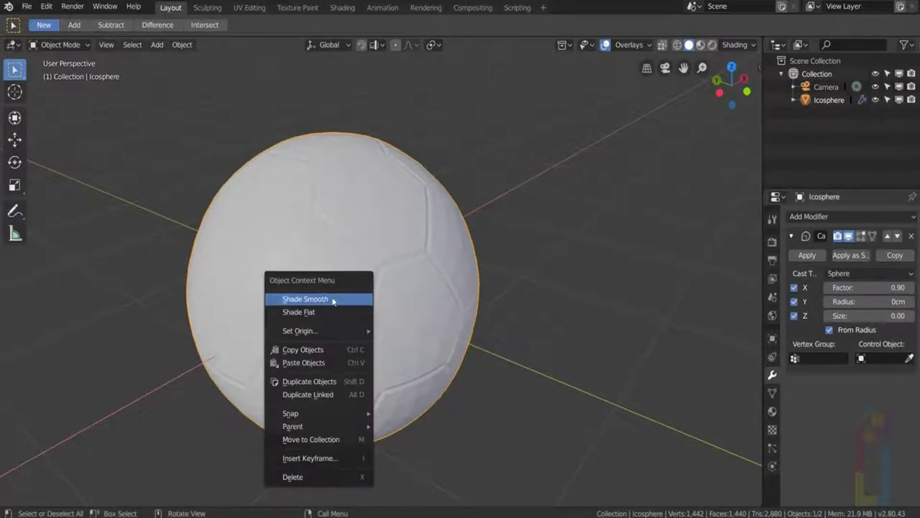
click(343, 298)
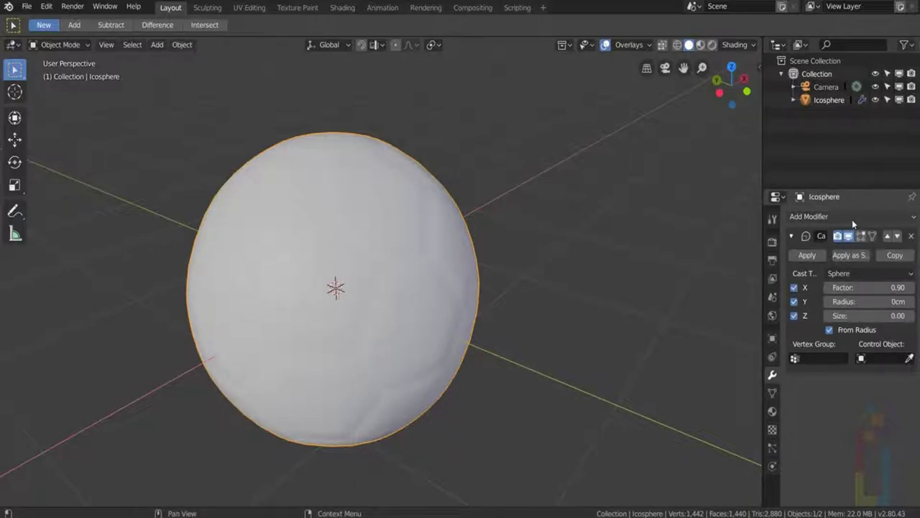
Add a Subdivision Surface modifier above Cast with 2 viewport levels
click(791, 236)
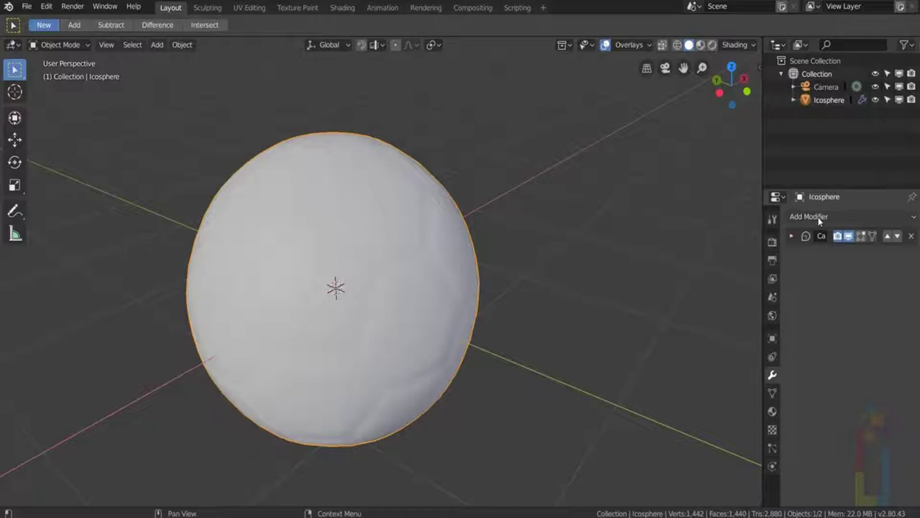
click(819, 218)
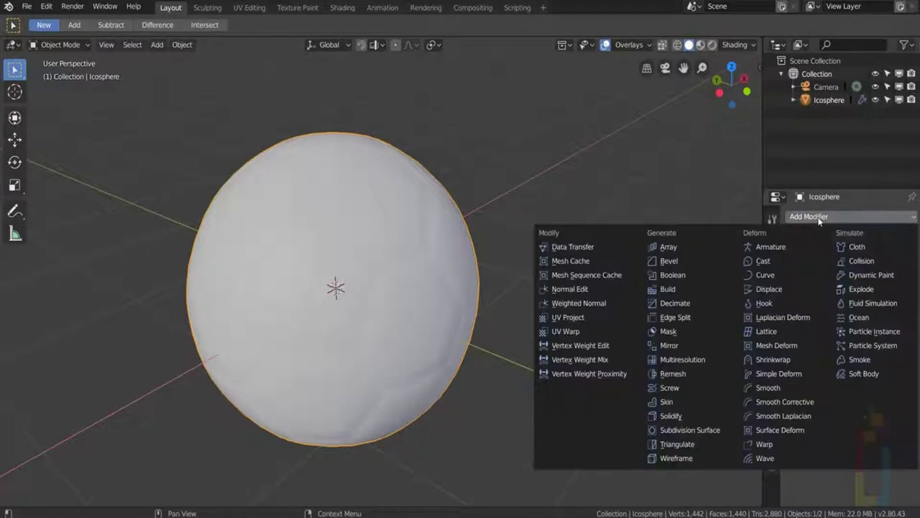
click(707, 430)
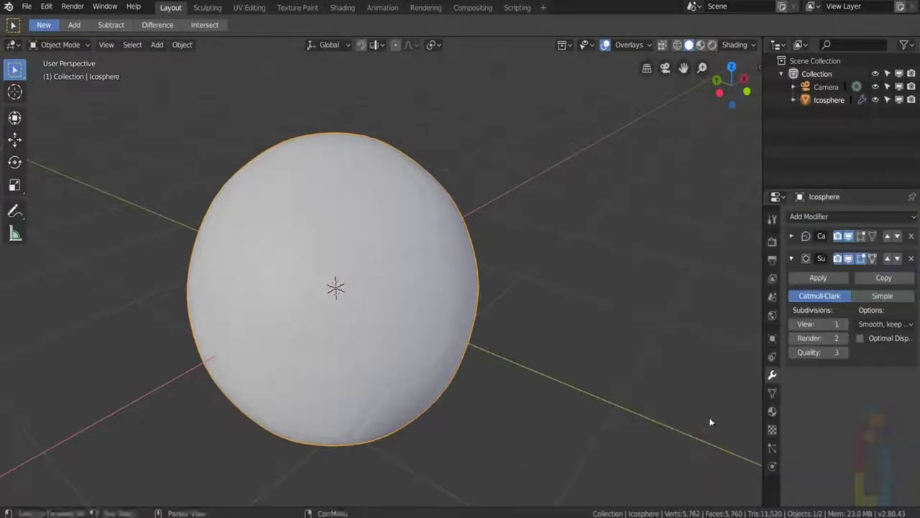
click(888, 258)
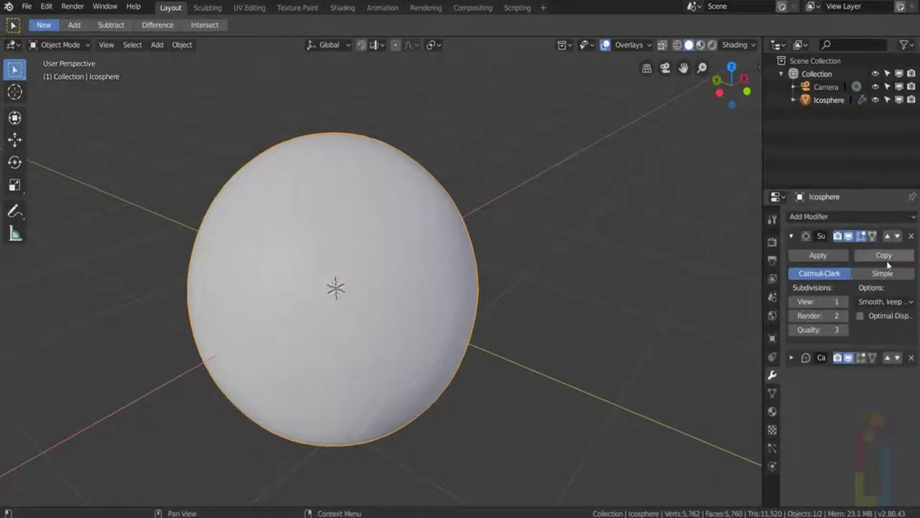
click(847, 302)
scroll(394, 239, up, 3)
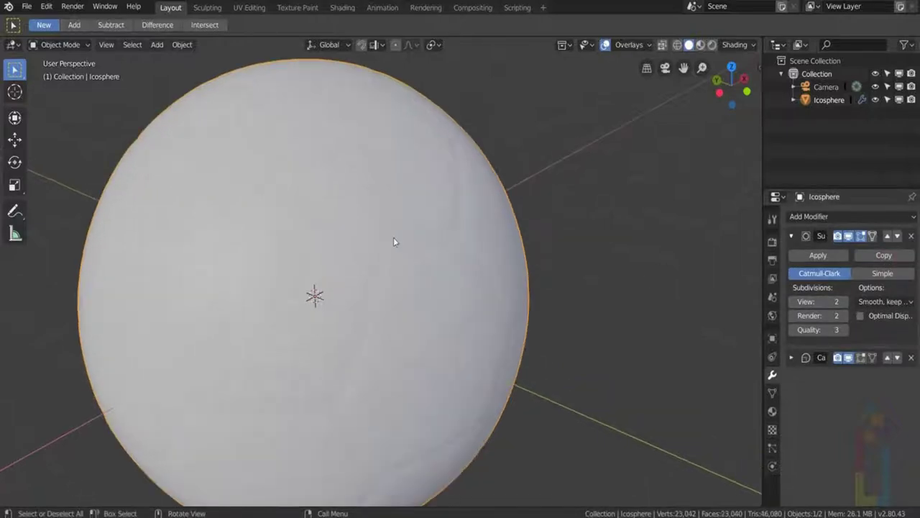
mouse_move(441, 240)
middle_down()
mouse_move(407, 220)
mouse_move(470, 240)
mouse_move(439, 255)
mouse_move(417, 237)
mouse_move(436, 245)
middle_up()
scroll(438, 253, down, 2)
Switch the viewport shading lighting to MatCap
click(734, 45)
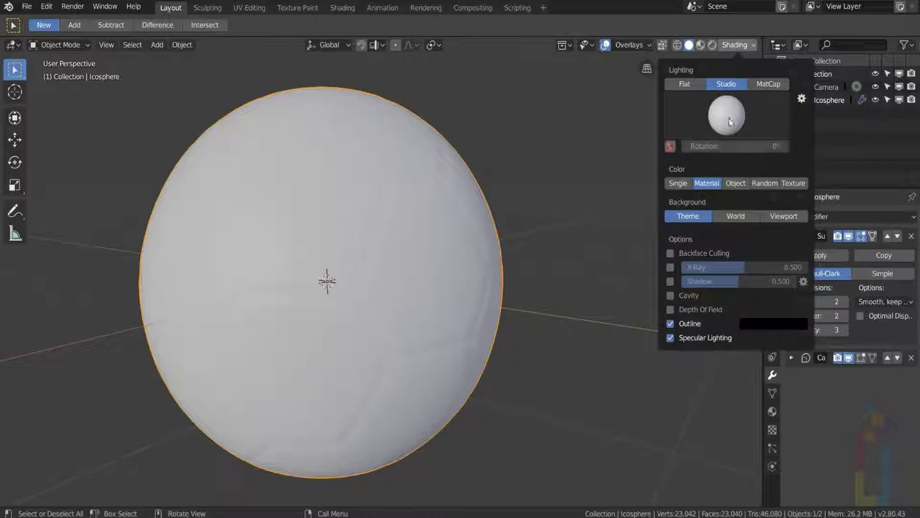
click(768, 83)
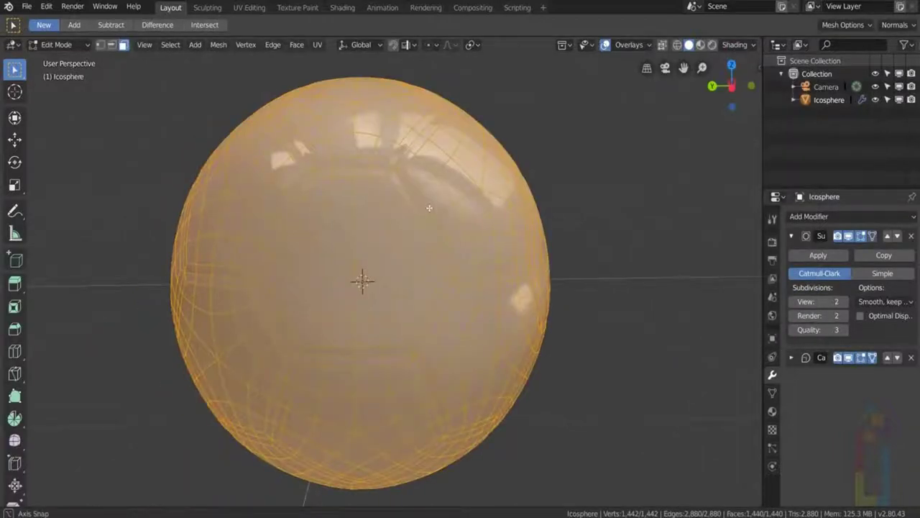
middle_drag(424, 212, 247, 299)
In Edit Mode, switch to vertex select and select one vertex where panel edges meet
key(Tab)
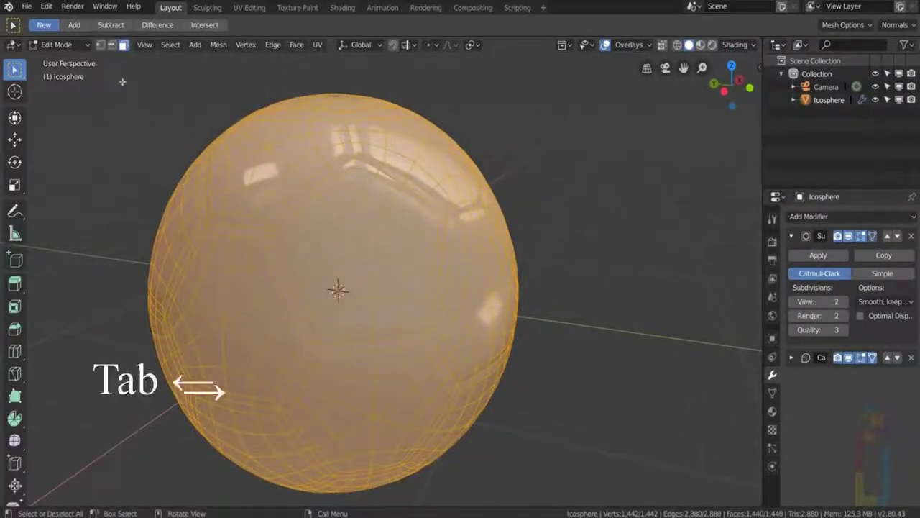
click(101, 45)
scroll(245, 231, up, 1)
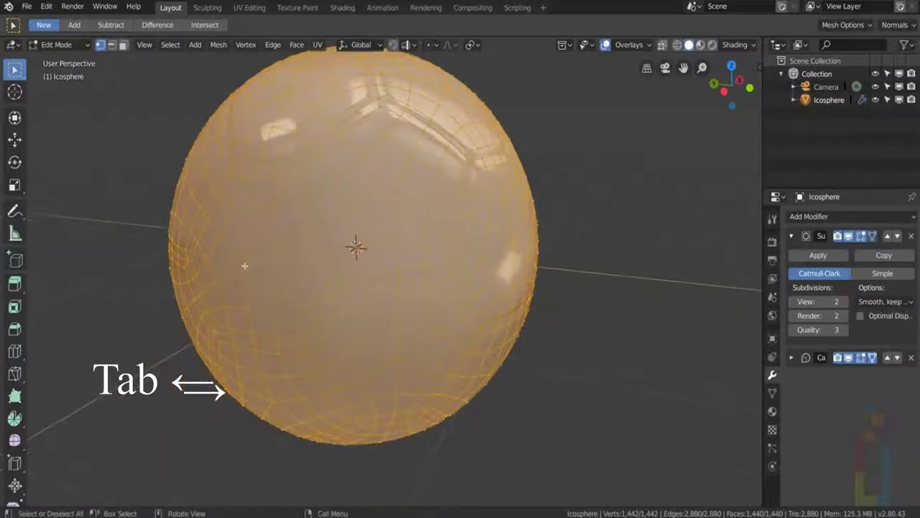
scroll(242, 263, up, 2)
click(200, 257)
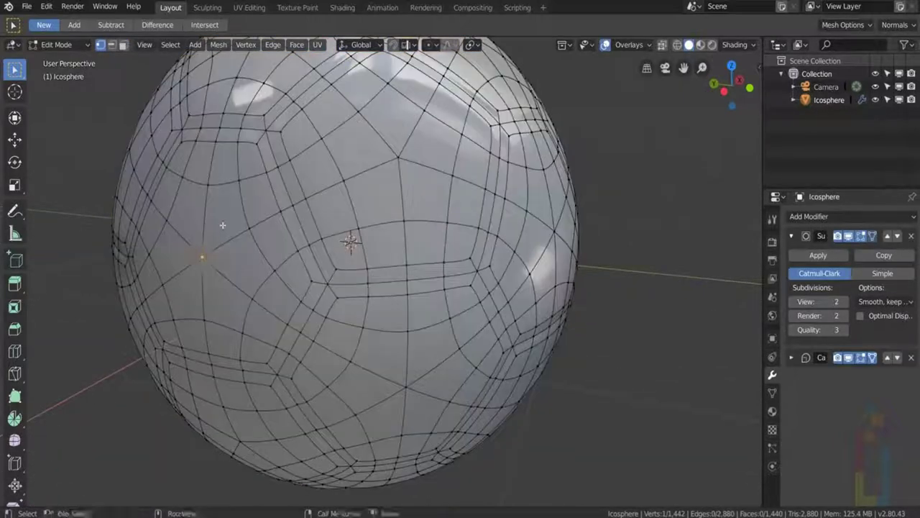
middle_drag(206, 255, 315, 248)
scroll(398, 256, up, 2)
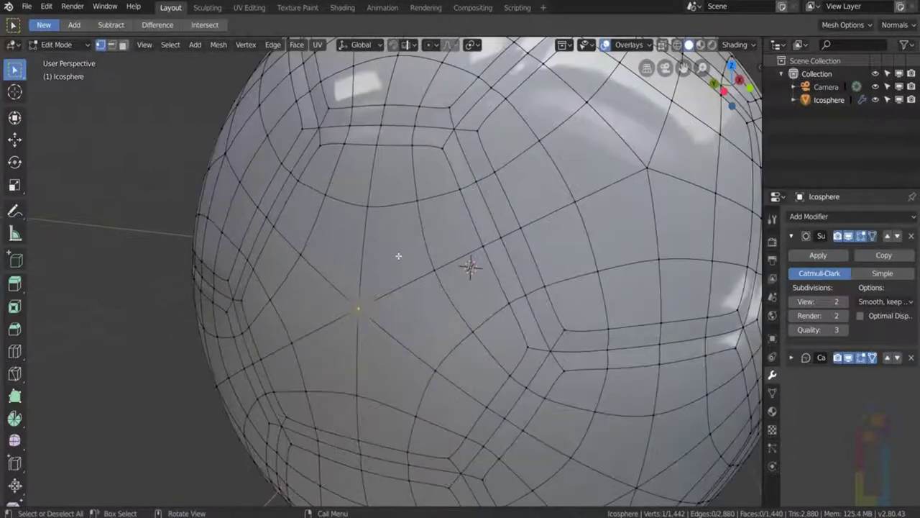
scroll(397, 256, up, 3)
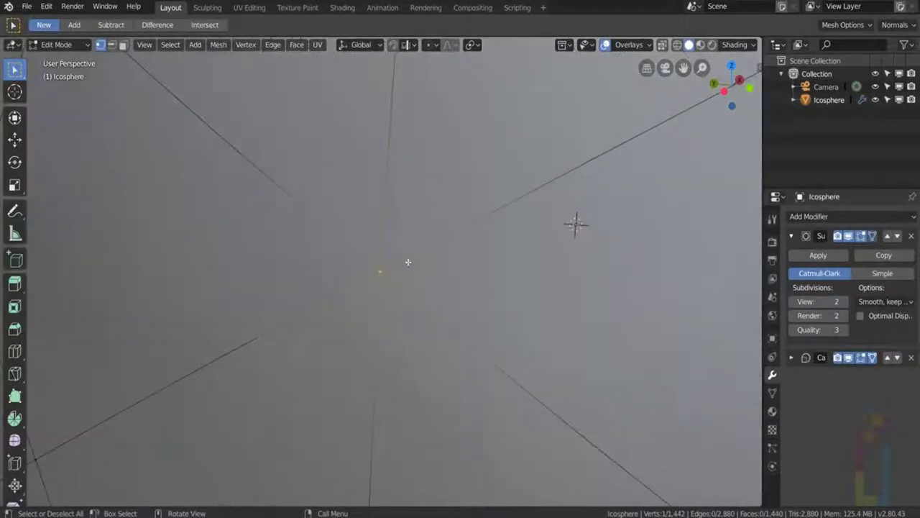
mouse_move(407, 261)
middle_down()
mouse_move(404, 248)
mouse_move(410, 259)
middle_up()
key(KP_6)
key(KP_6)
key(KP_6)
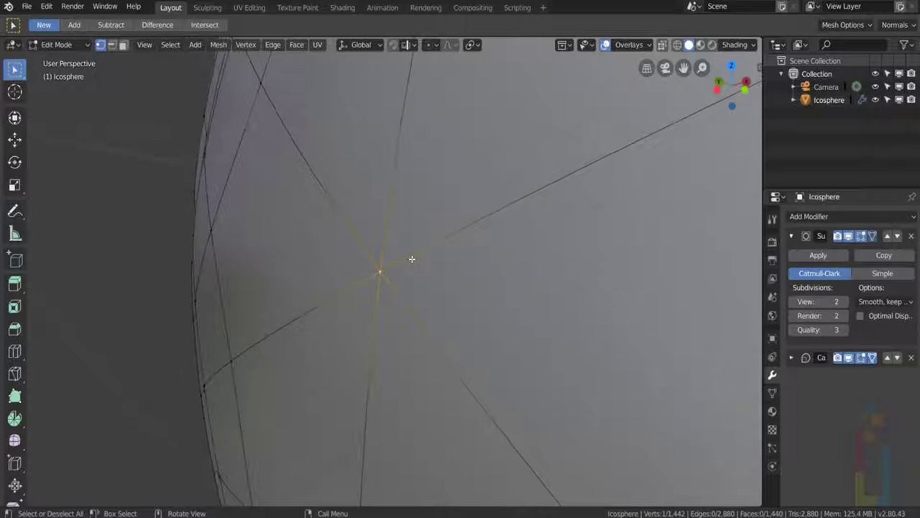
key(KP_4)
key(KP_4)
key(KP_4)
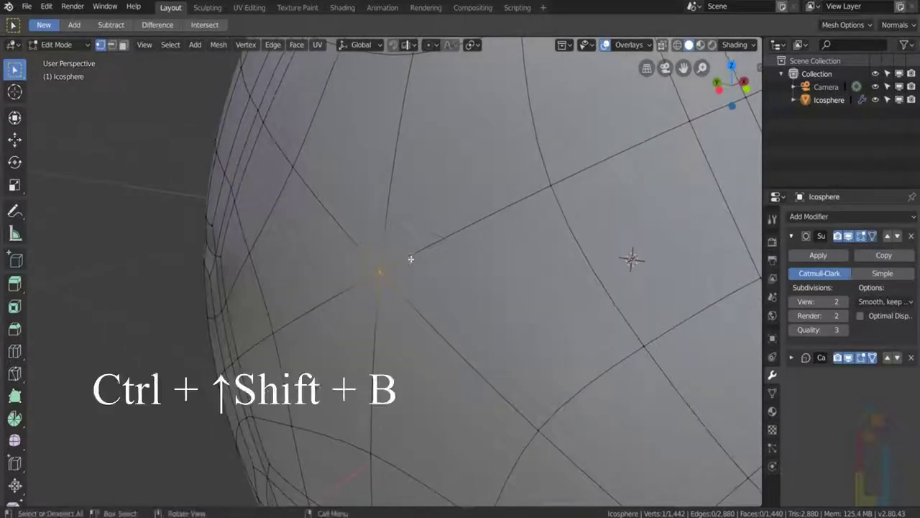
Bevel the selected vertex only into a small hexagonal face with amount 0.030
key(ctrl)
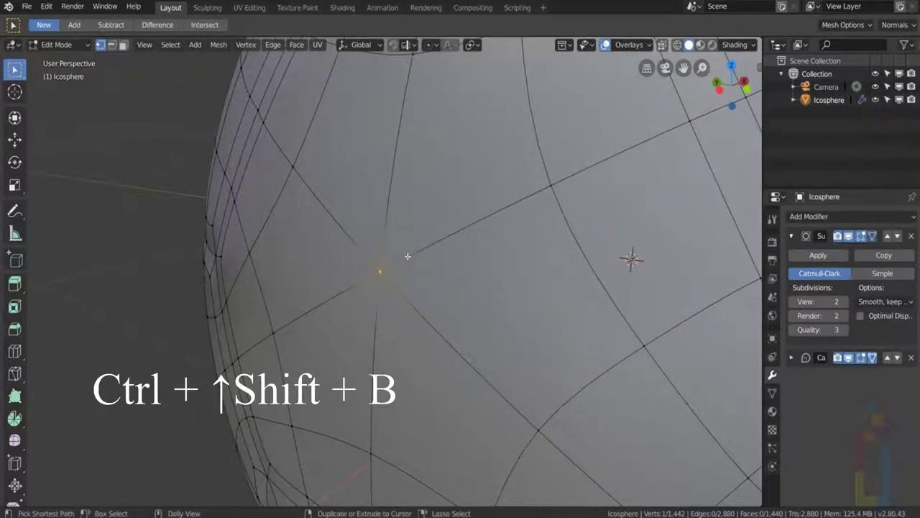
key(ctrl+shift+b)
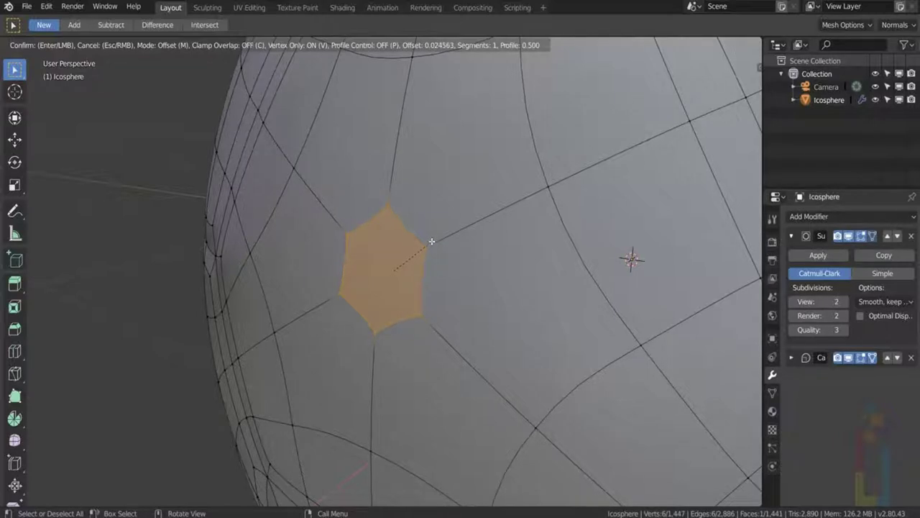
click(432, 241)
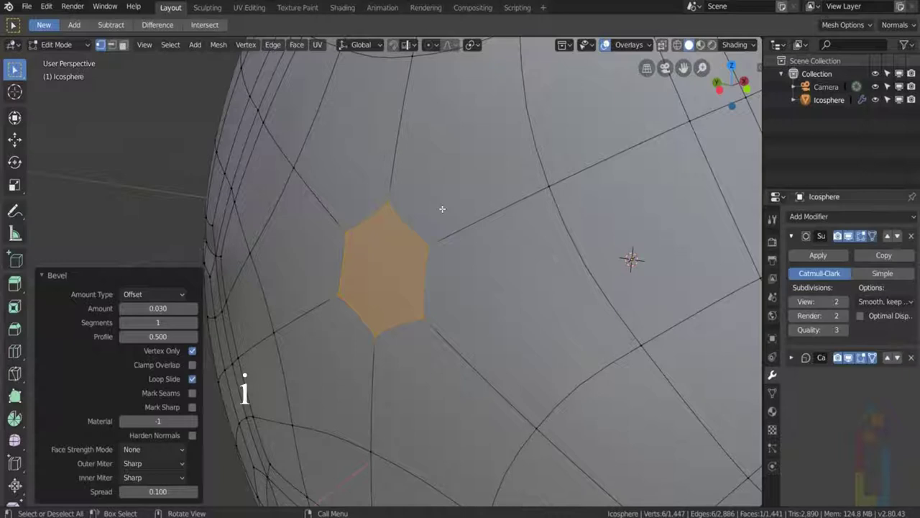
Inset the hexagonal face
key(i)
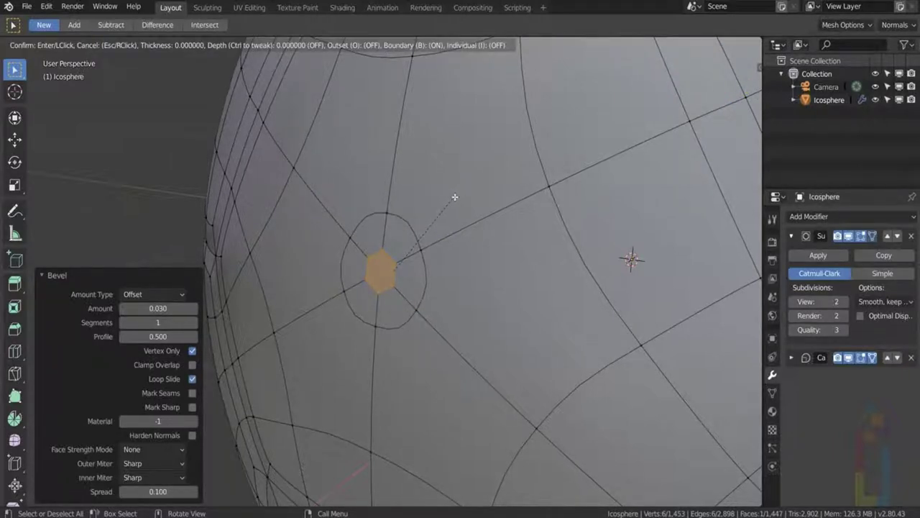
key(e)
click(387, 250)
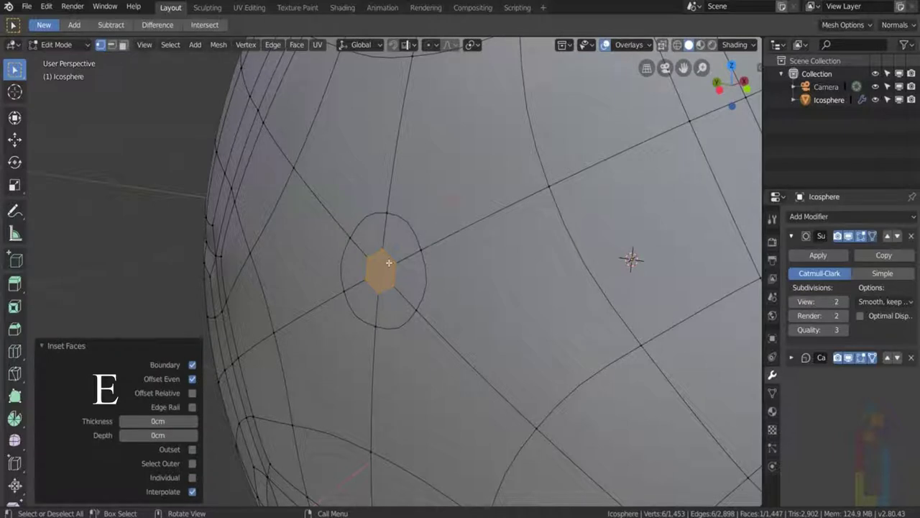
Extrude the hexagon along its normal three times, last at 13.1cm, and enable On Cage
key(e)
click(404, 256)
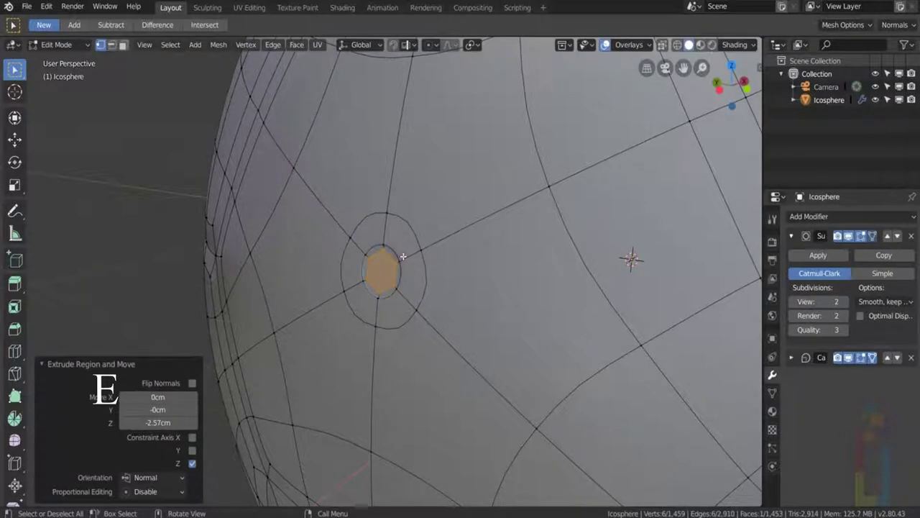
key(e)
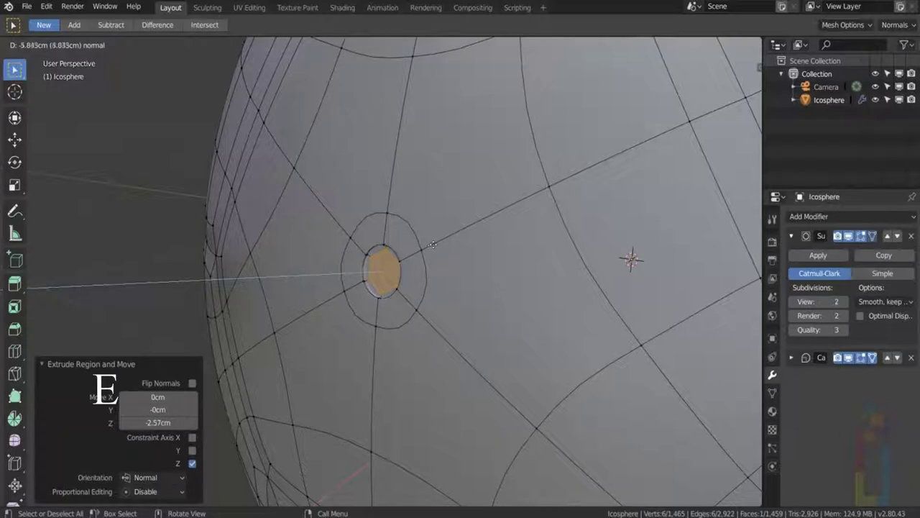
click(434, 245)
key(e)
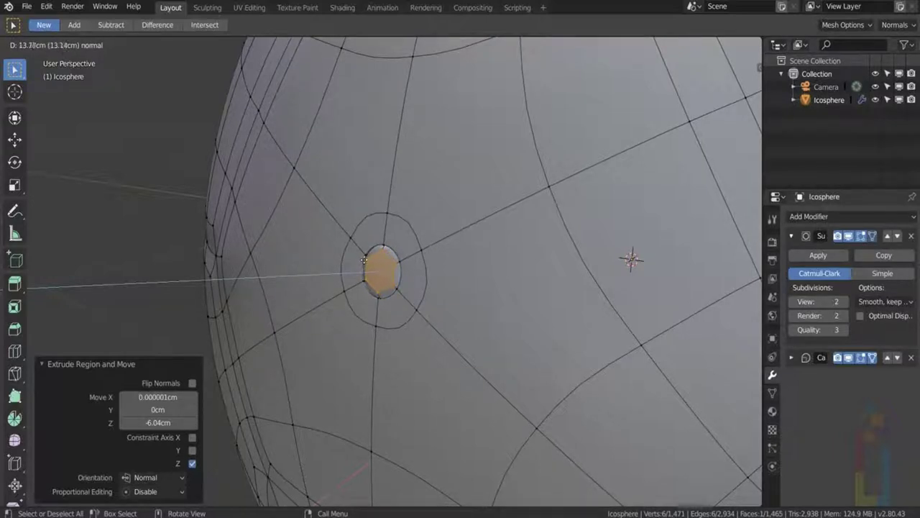
click(365, 260)
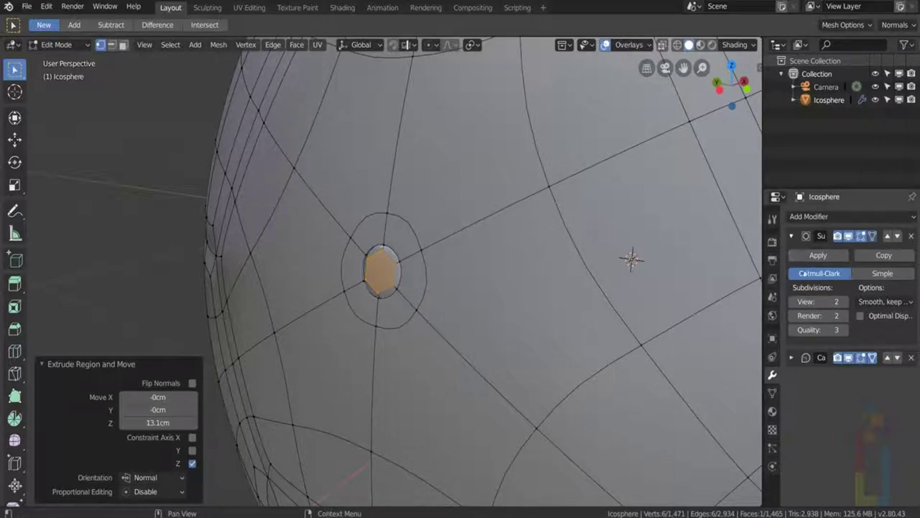
click(862, 237)
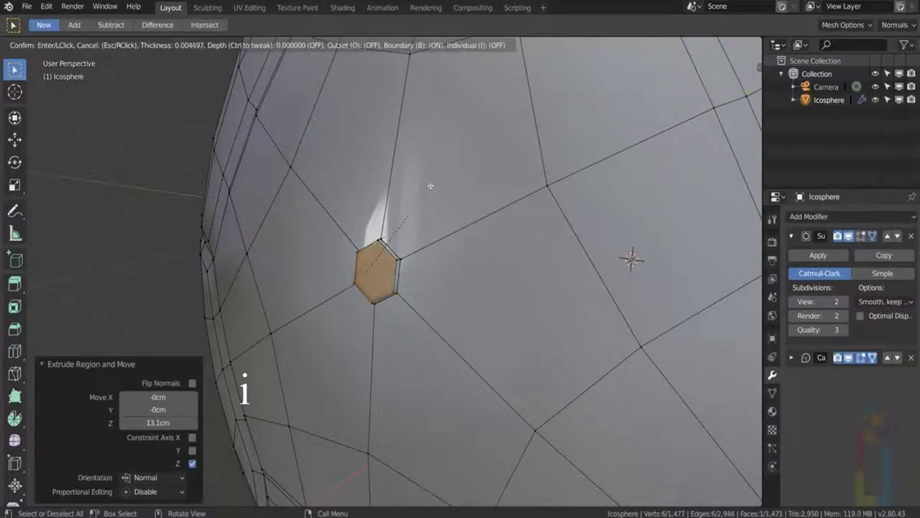
Add two inset rings inside the hexagon, the inner one at 0.2168cm thickness
key(e)
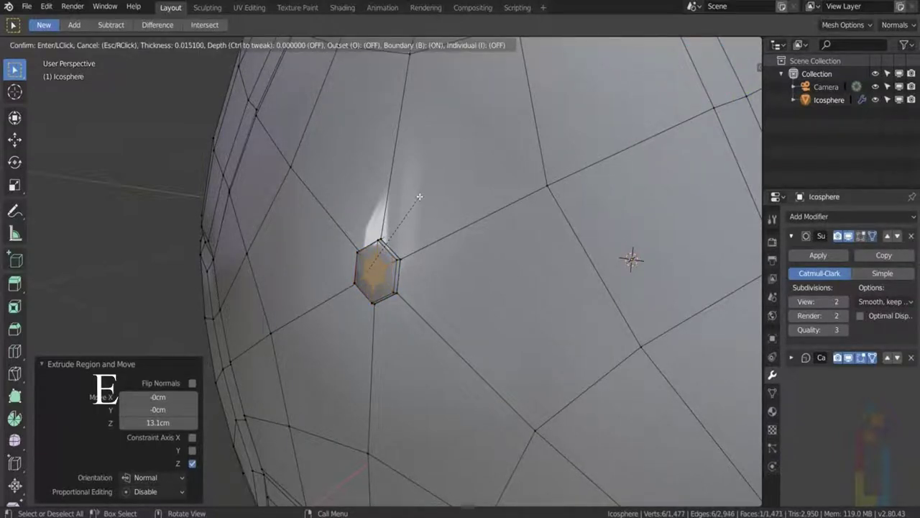
click(420, 196)
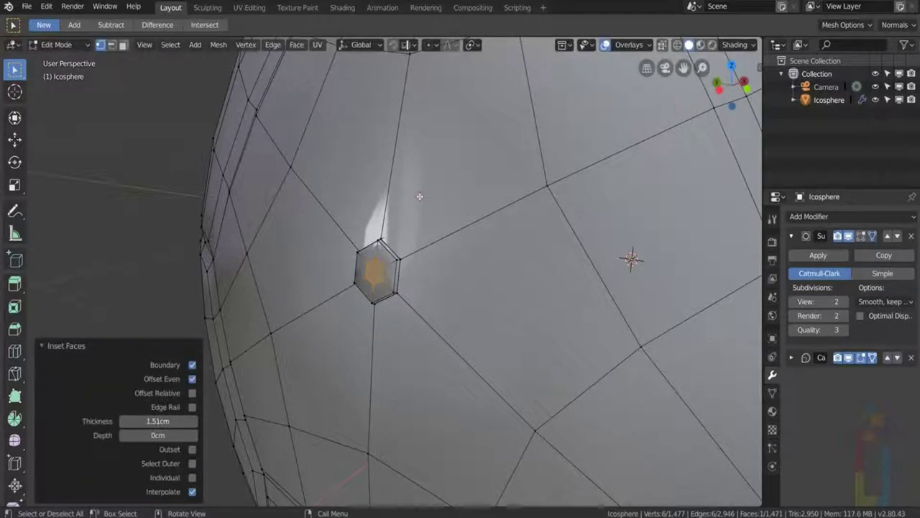
key(i)
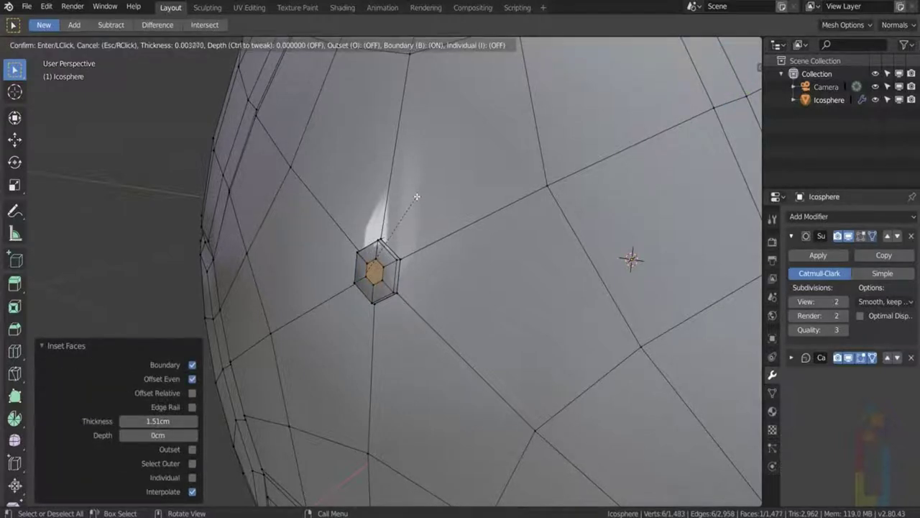
click(417, 197)
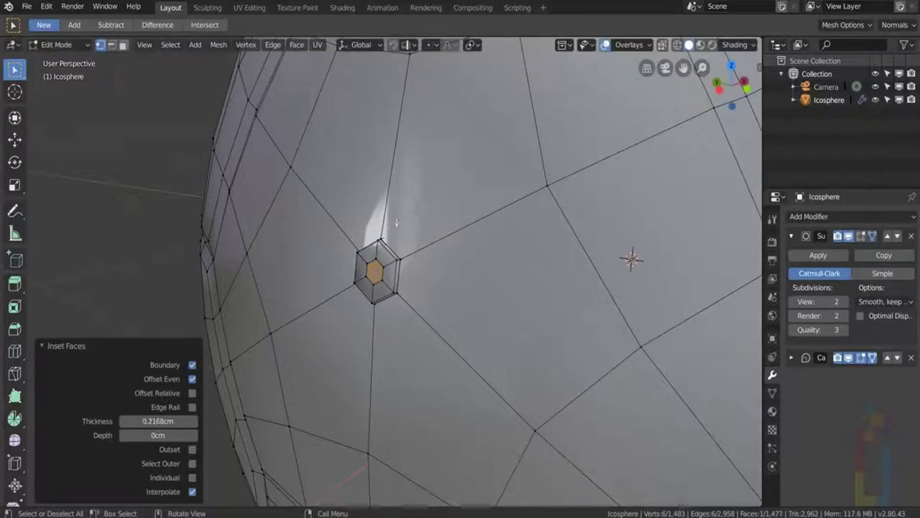
Extrude the centre face inward twice, the last step -2.22cm, forming the valve
key(e)
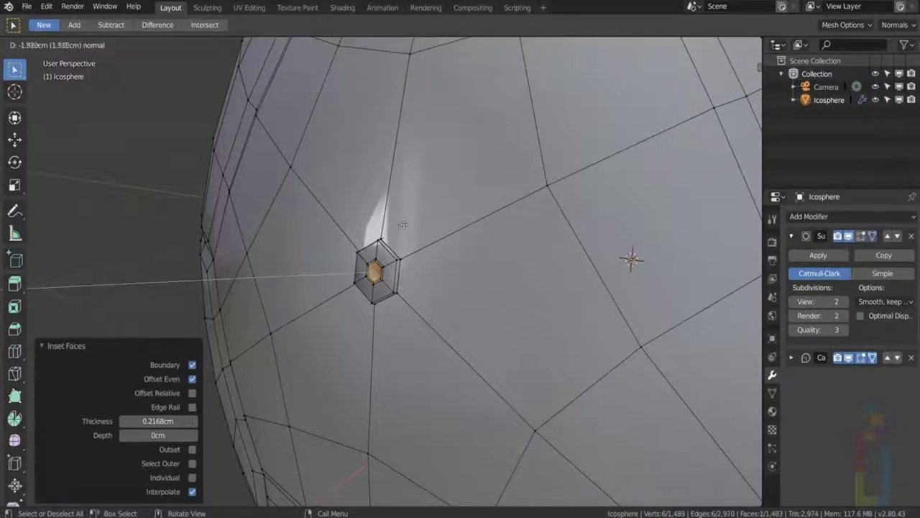
click(403, 224)
key(e)
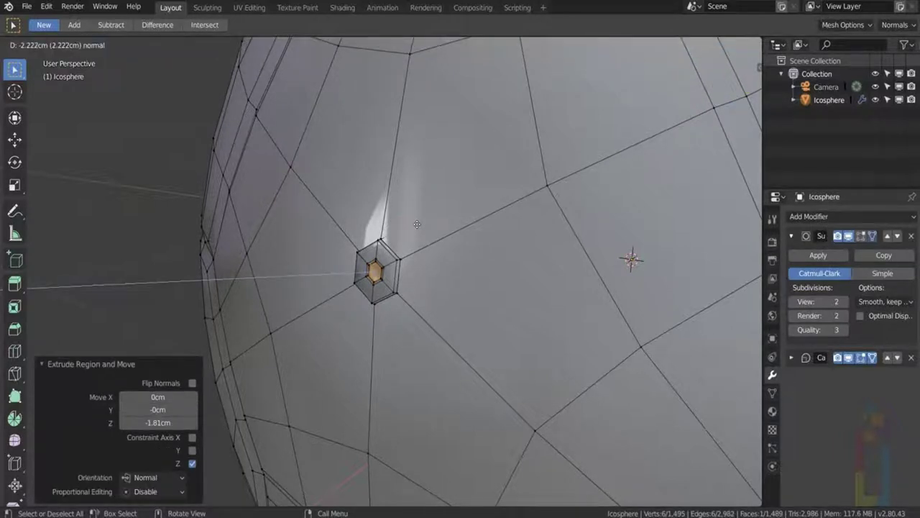
click(417, 225)
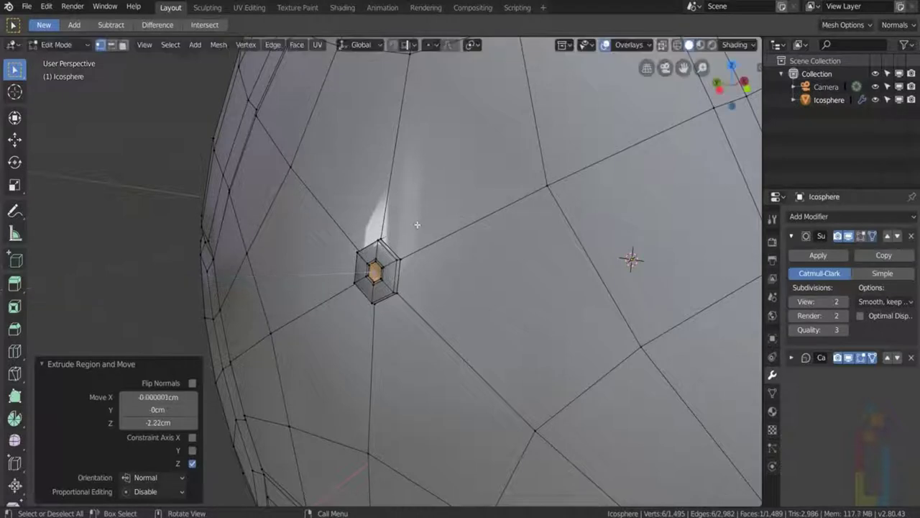